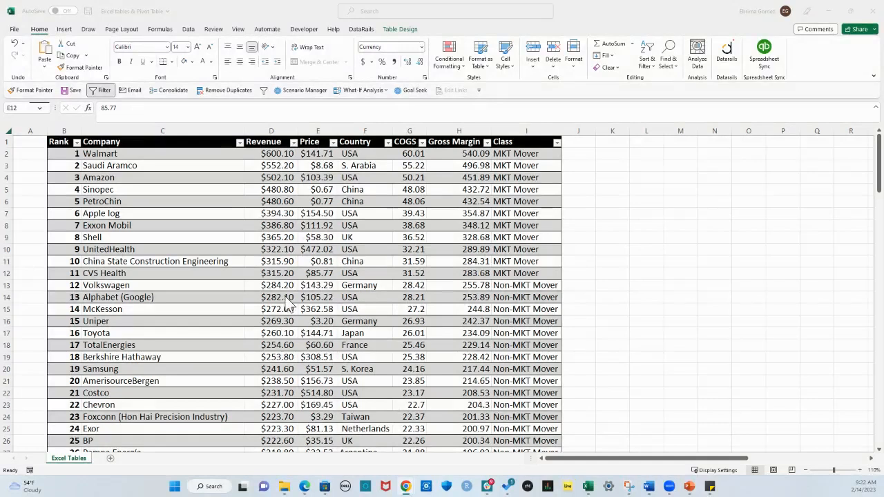
left_click(316, 275)
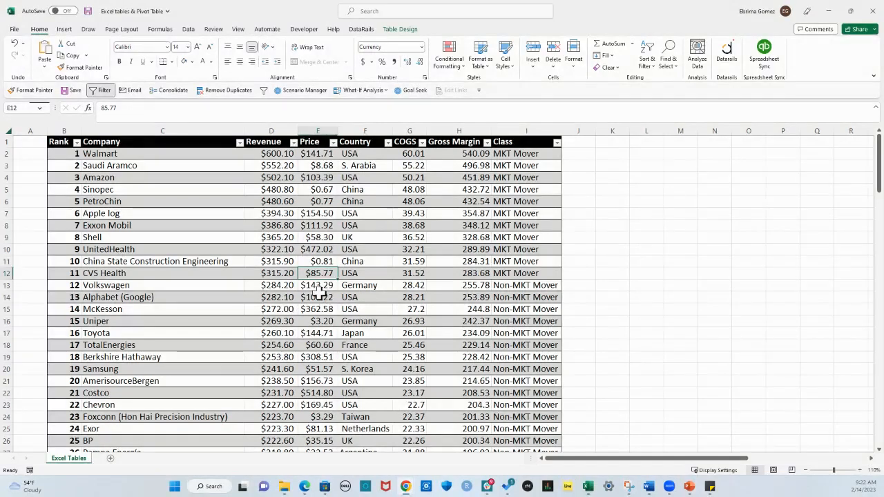
left_click(324, 285)
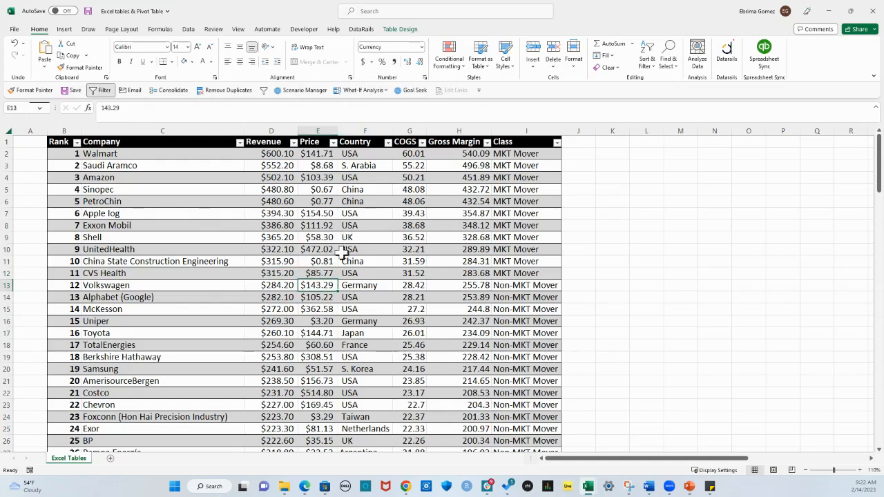
left_click(271, 319)
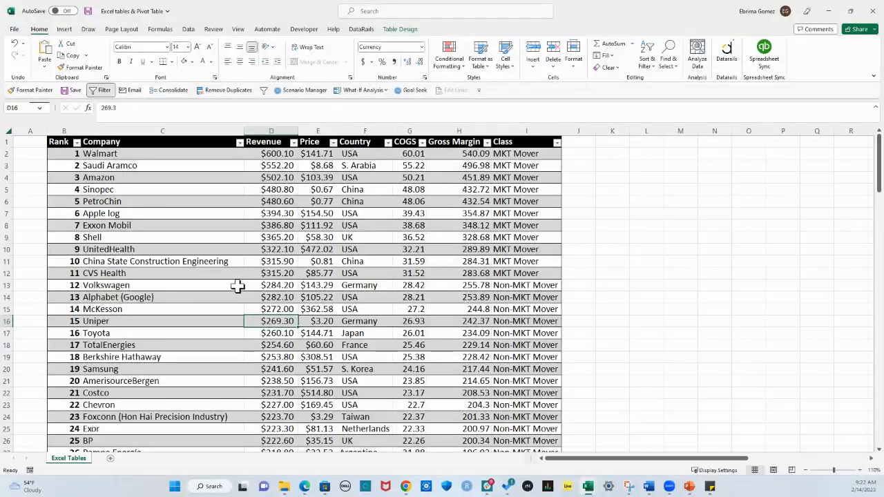
Create a PivotTable from the Top_Rev_Companies table on the existing worksheet, placed at cell K9
left_click(296, 274)
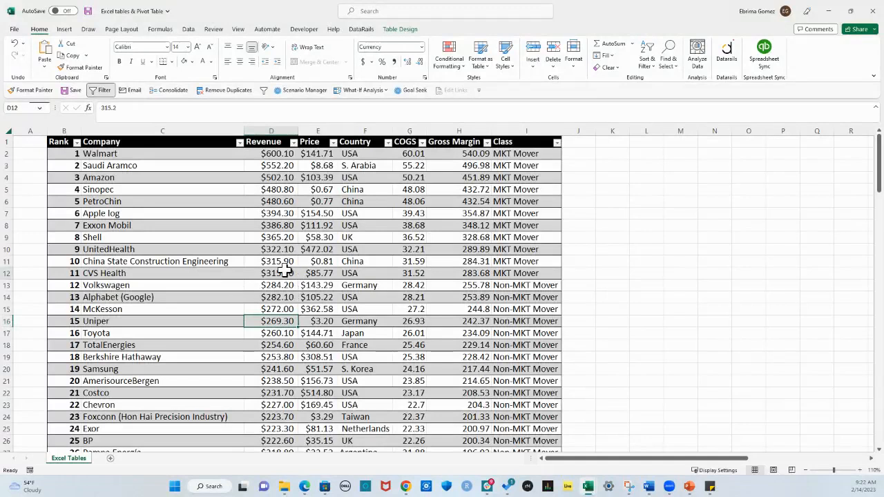
left_click(400, 29)
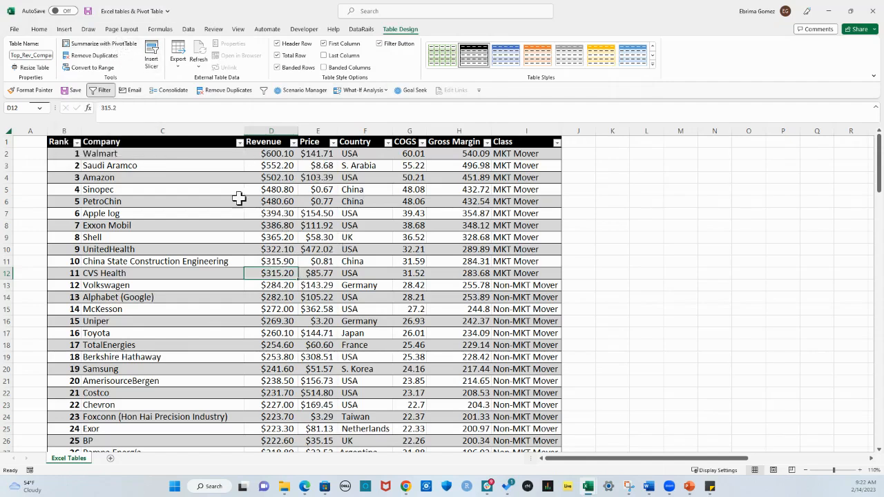
left_click(107, 45)
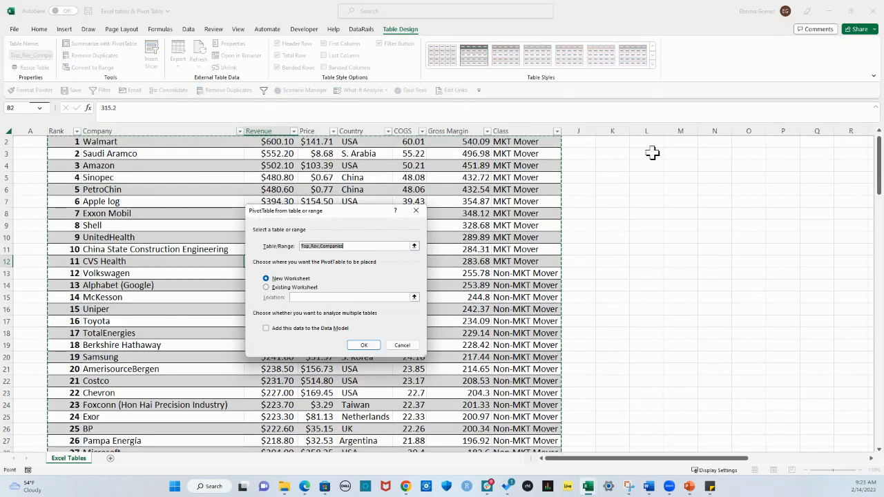
left_click(267, 286)
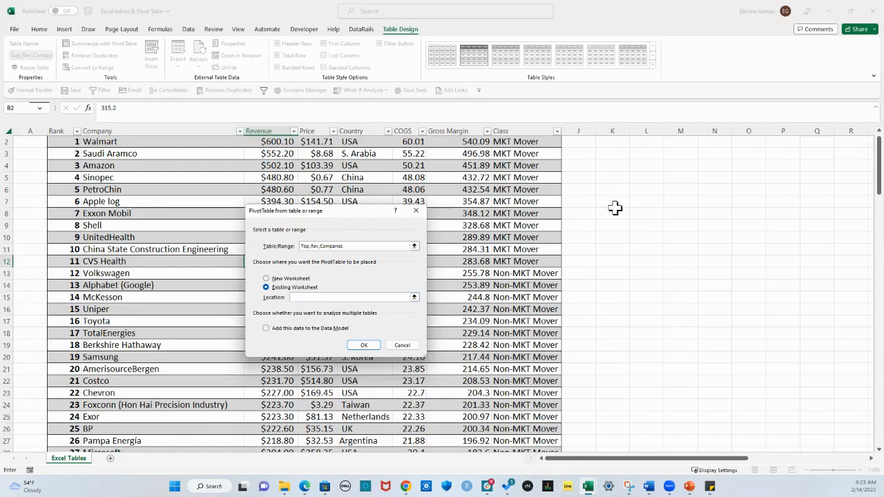
left_click(614, 228)
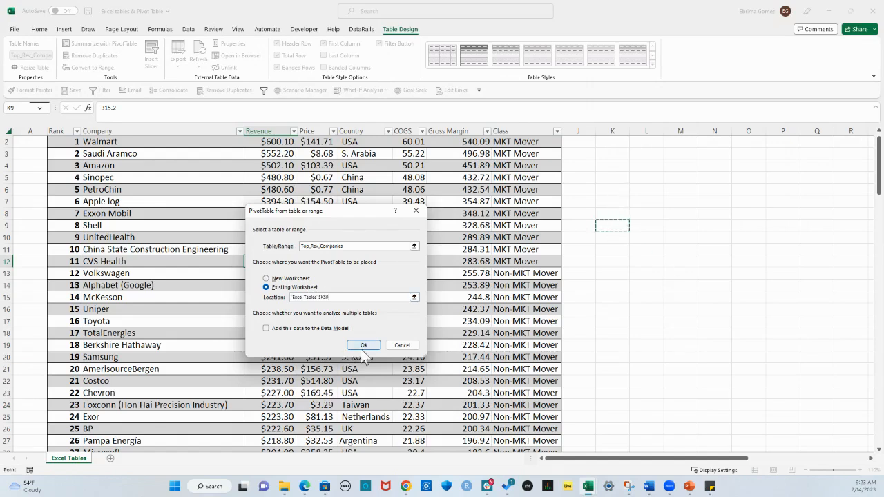
left_click(362, 348)
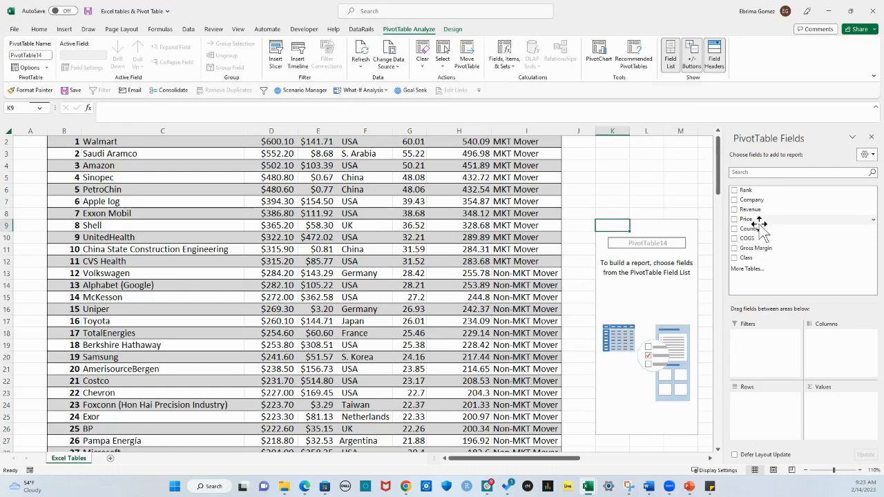
Add Company to the PivotTable's rows and summarize Revenue and Gross Margin as its values
left_click_drag(769, 203, 773, 407)
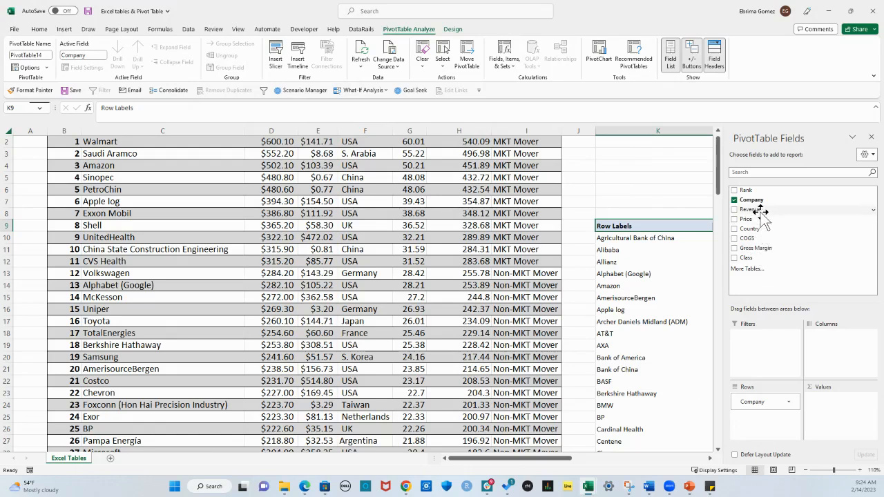
left_click_drag(751, 209, 851, 411)
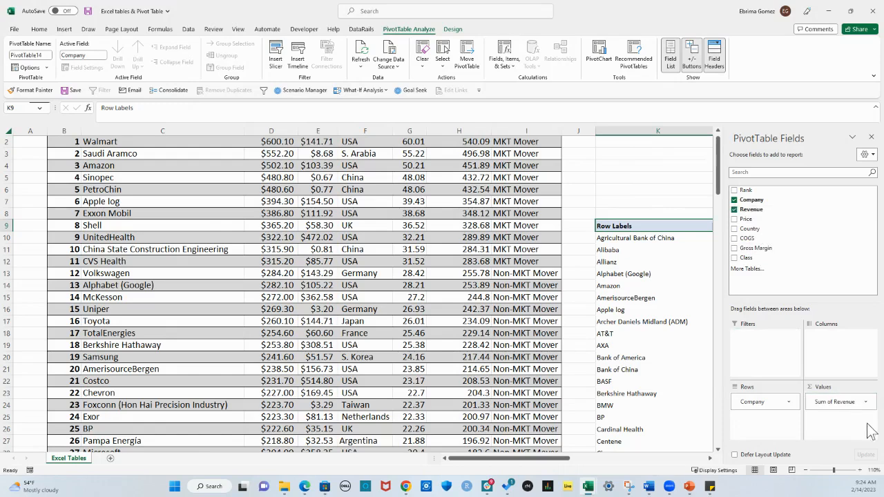
left_click(709, 458)
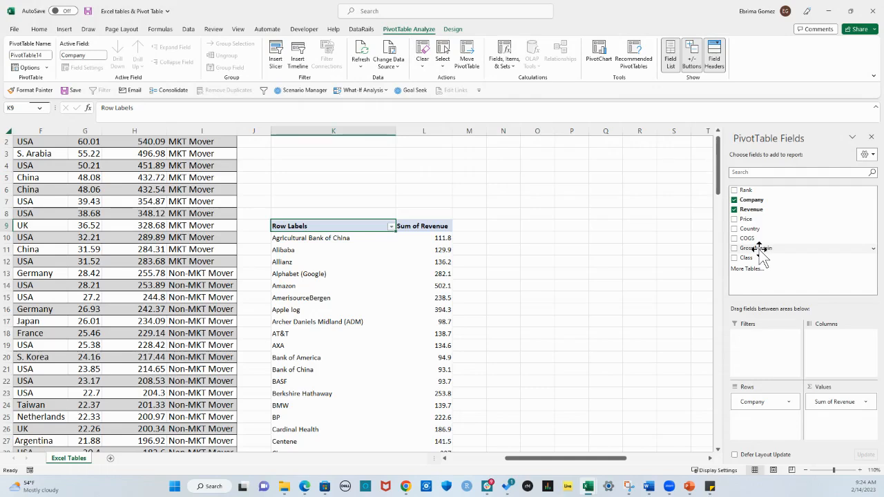
left_click_drag(760, 248, 844, 427)
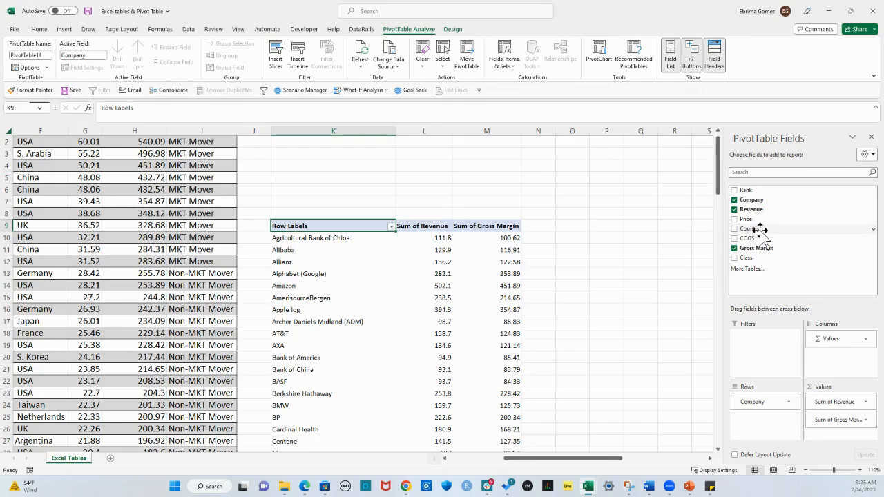
Add Country to the PivotTable's rows above Company so the companies are grouped by country
left_click_drag(759, 232, 769, 400)
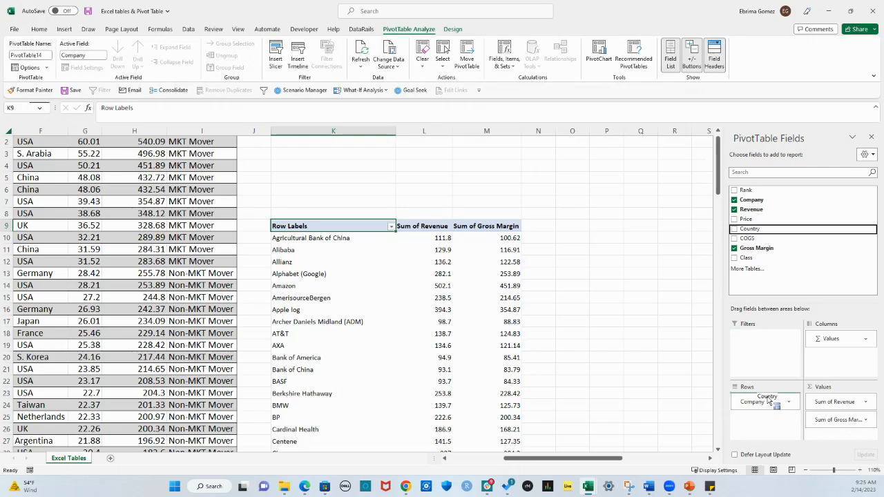
left_click_drag(768, 401, 766, 396)
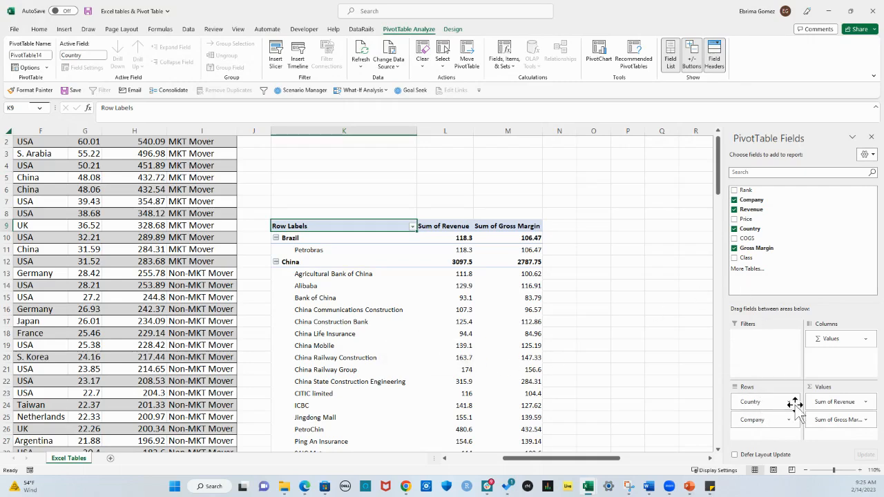
left_click_drag(794, 404, 756, 399)
Examine the country groups in the PivotTable with their companies, revenue and gross margin, including China, Finland and Germany
left_click(296, 264)
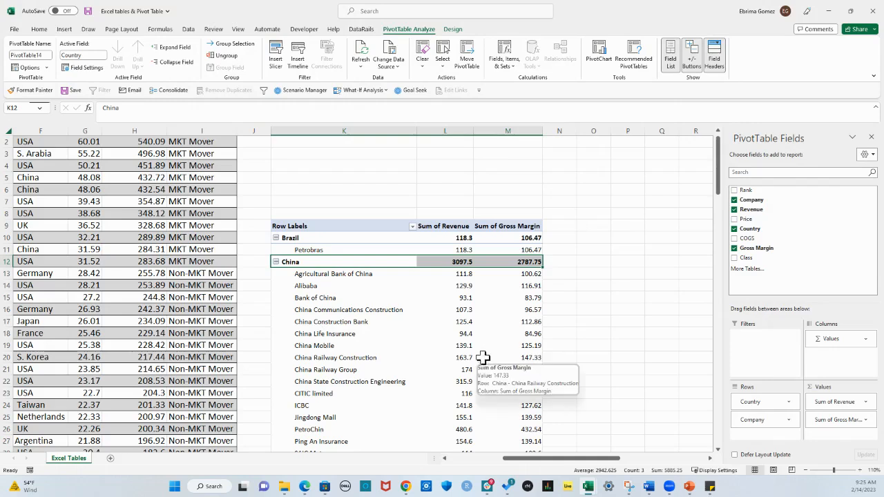
scroll(478, 346, "down", 8)
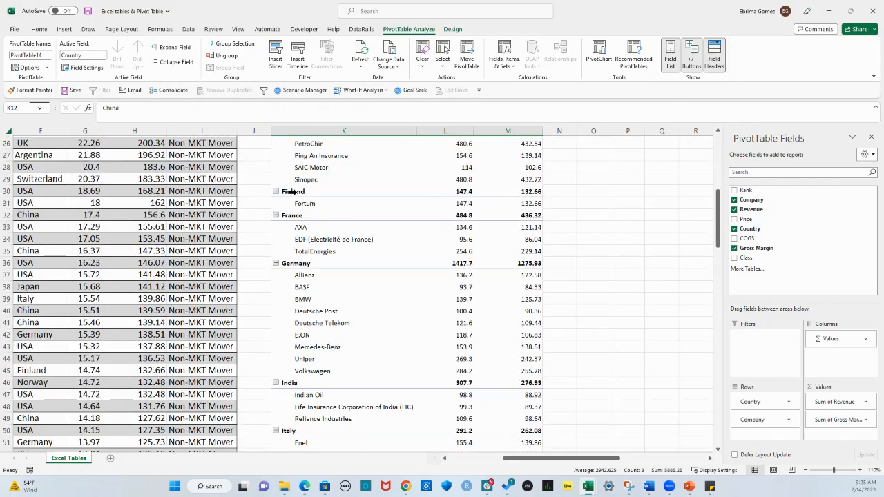
left_click(293, 191)
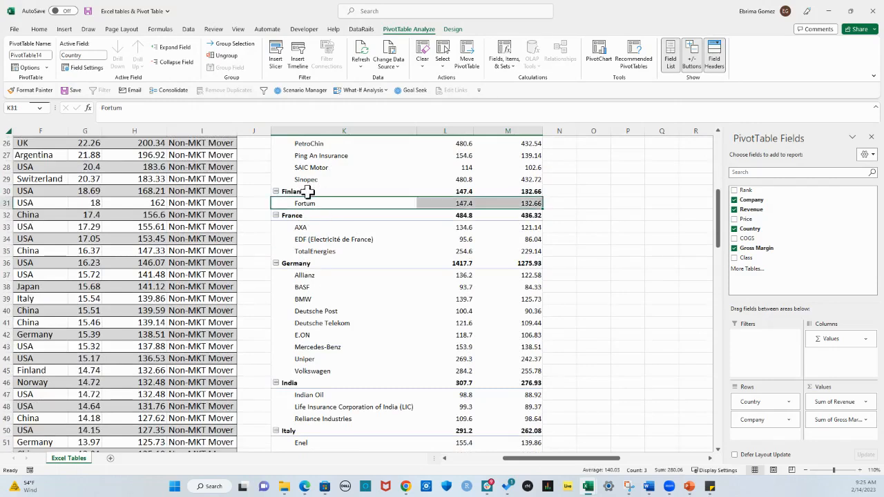
left_click(462, 193)
left_click(478, 195)
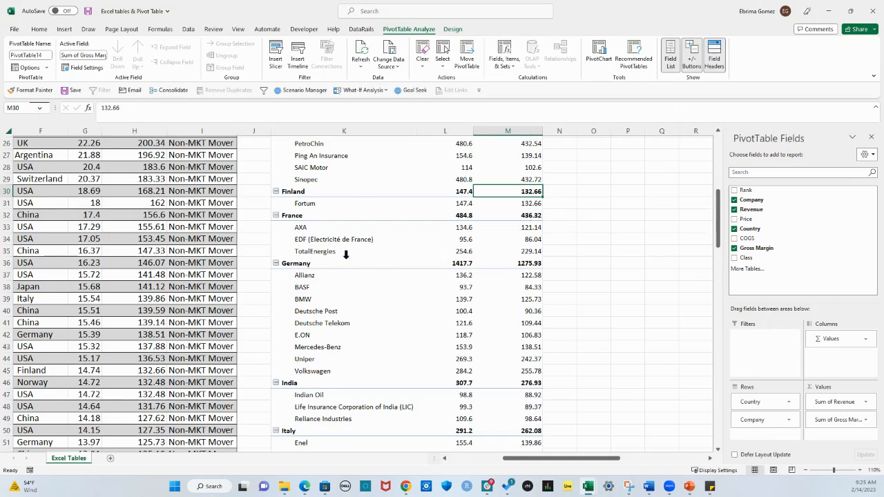
left_click(290, 271)
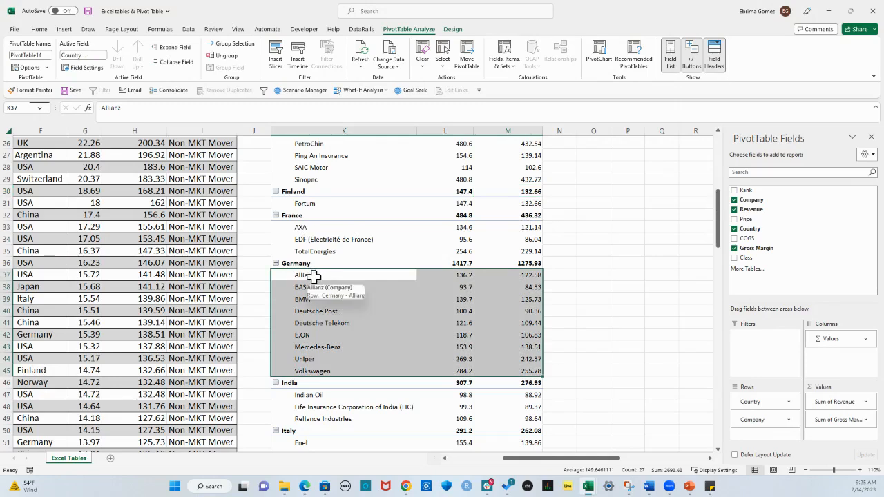
left_click_drag(314, 276, 316, 371)
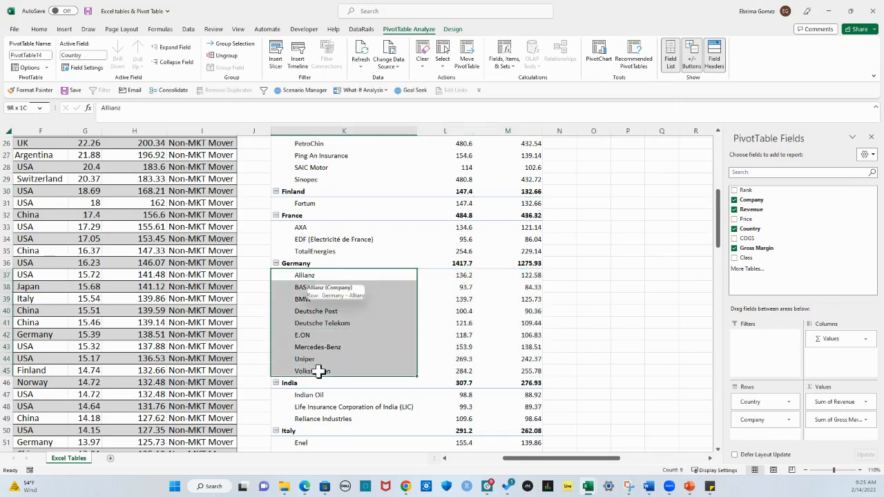
scroll(276, 337, "down", 9)
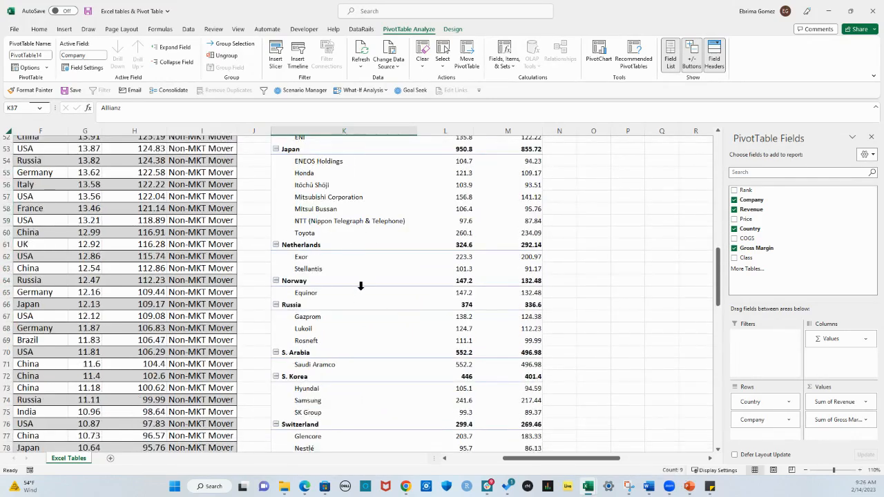
scroll(370, 315, "down", 3)
scroll(371, 315, "up", 20)
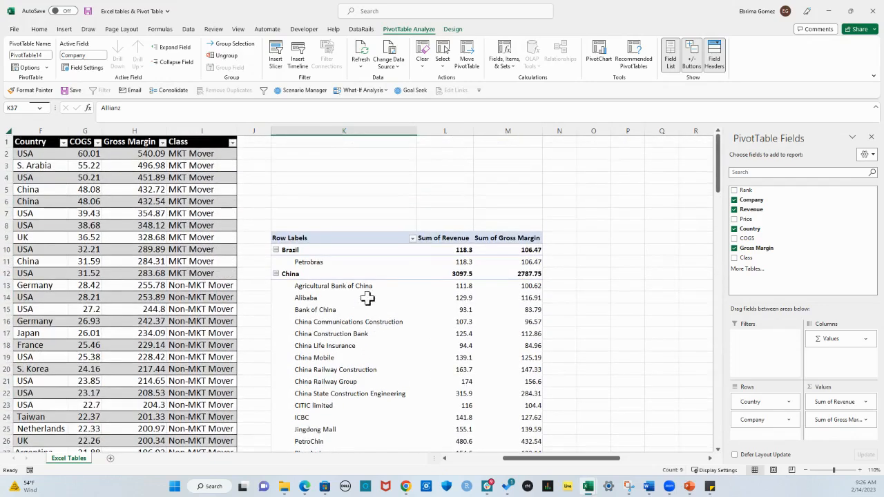
left_click(349, 322)
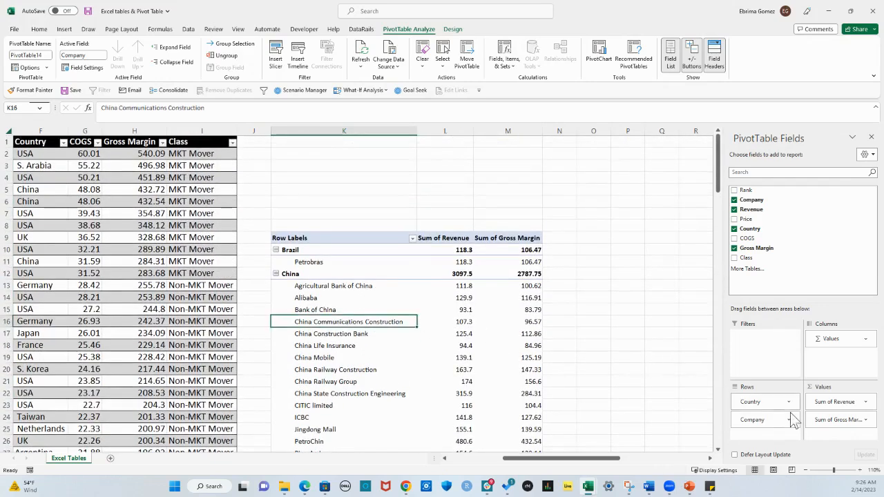
left_click(464, 310)
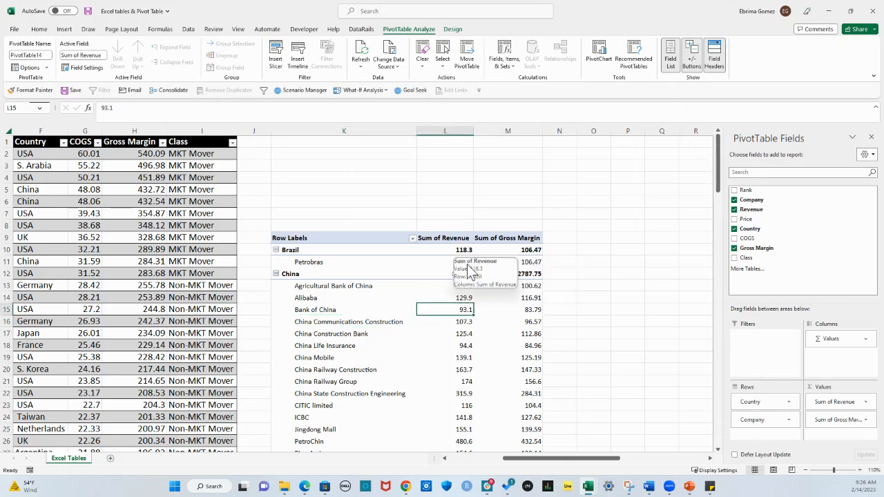
Format the Sum of Revenue field as dollar currency with 0 decimal places and negative numbers in black parentheses
left_click(464, 274)
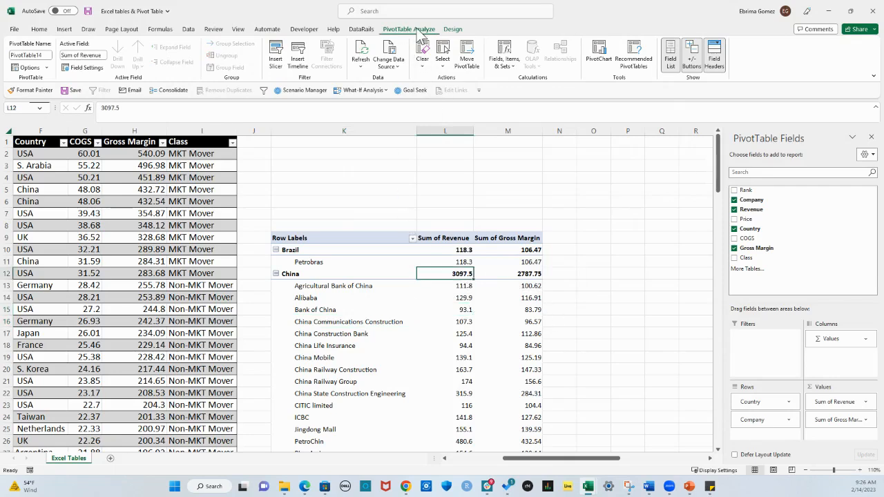
left_click(88, 68)
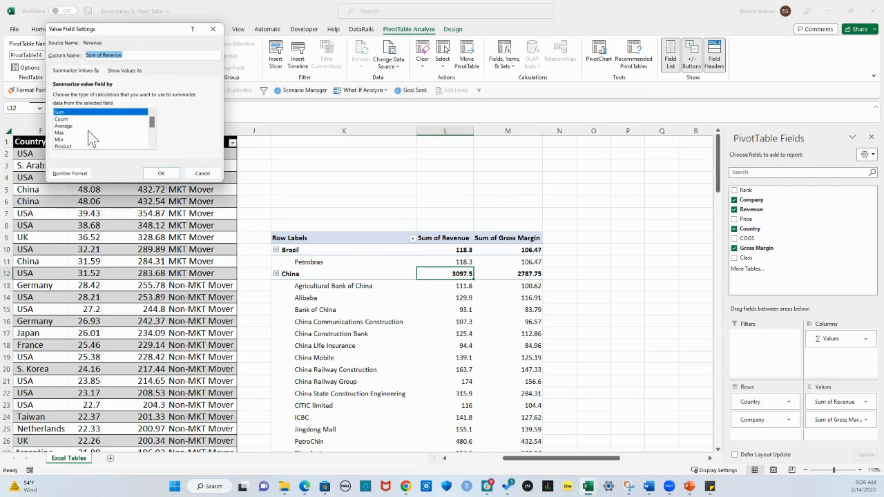
left_click(69, 175)
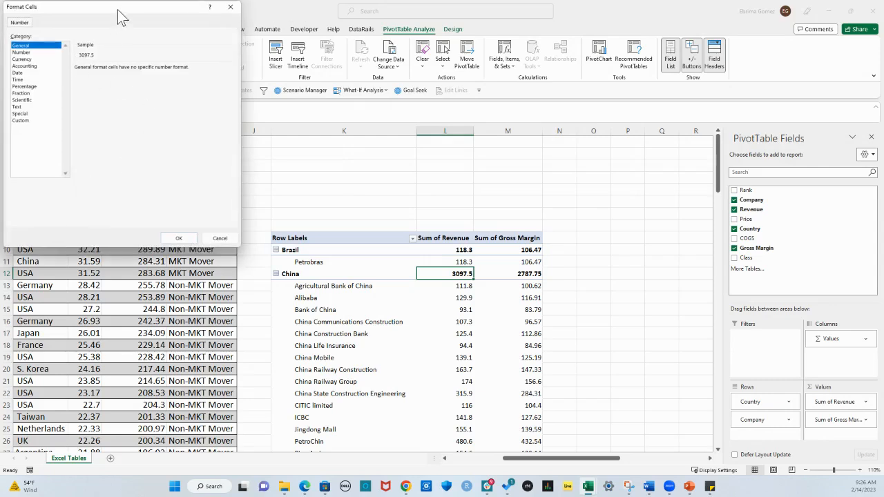
left_click(22, 59)
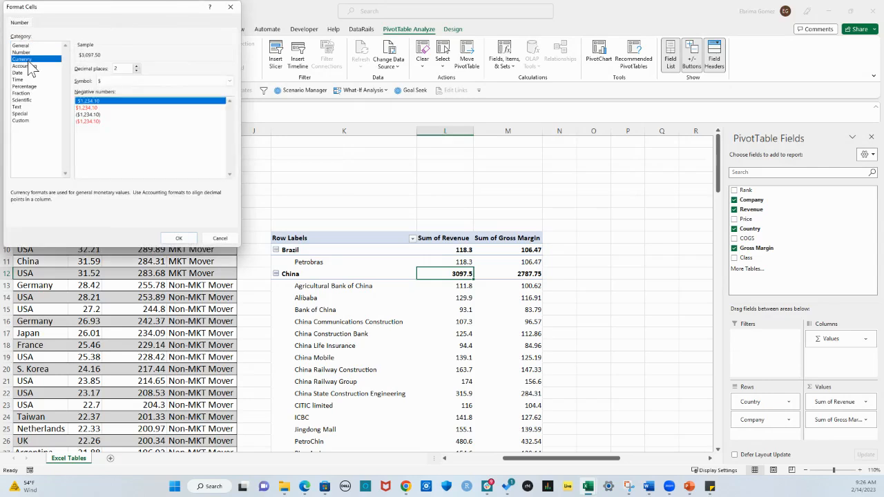
left_click(136, 70)
left_click(90, 115)
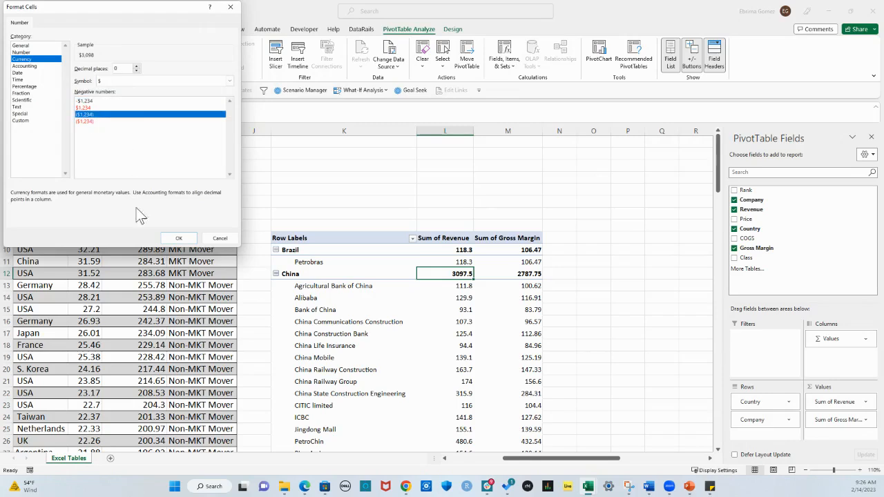
left_click(178, 239)
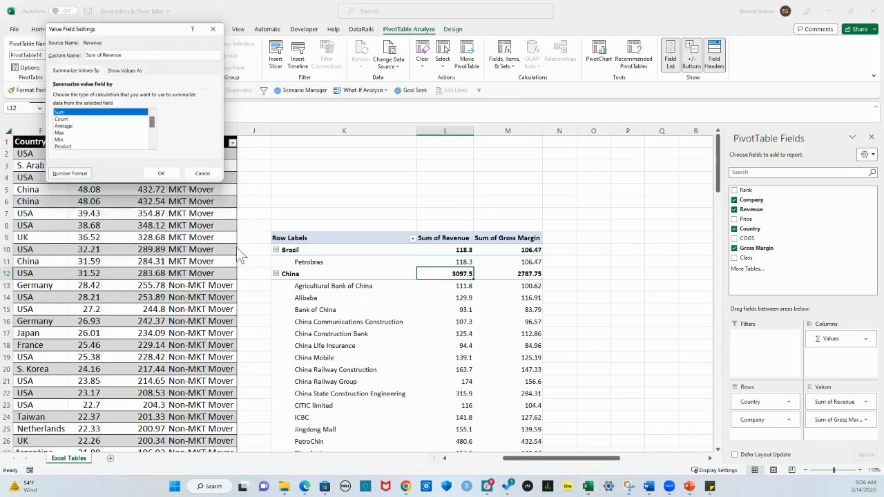
left_click(161, 173)
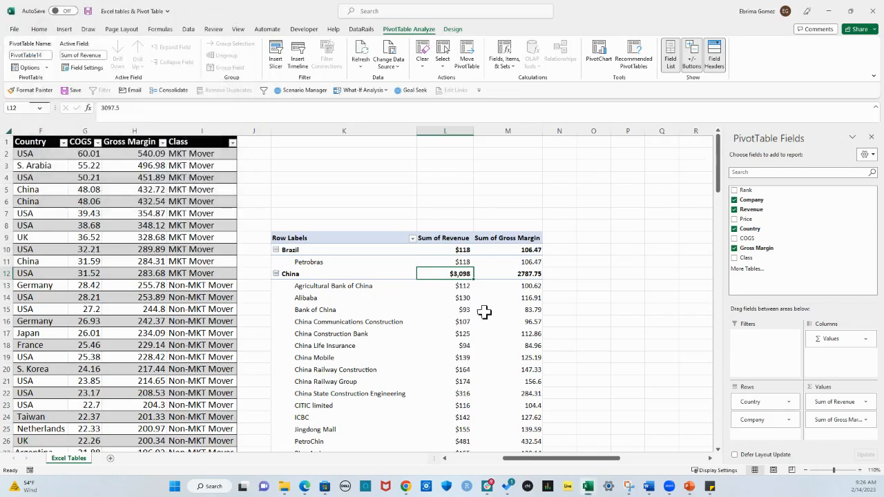
Format the Sum of Gross Margin field as dollar currency with 0 decimal places and negative numbers in black parentheses
left_click(529, 275)
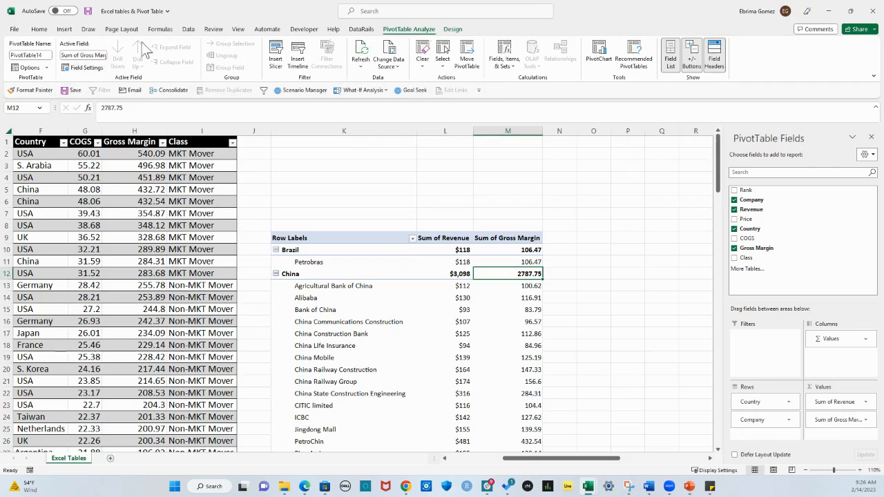
left_click(84, 67)
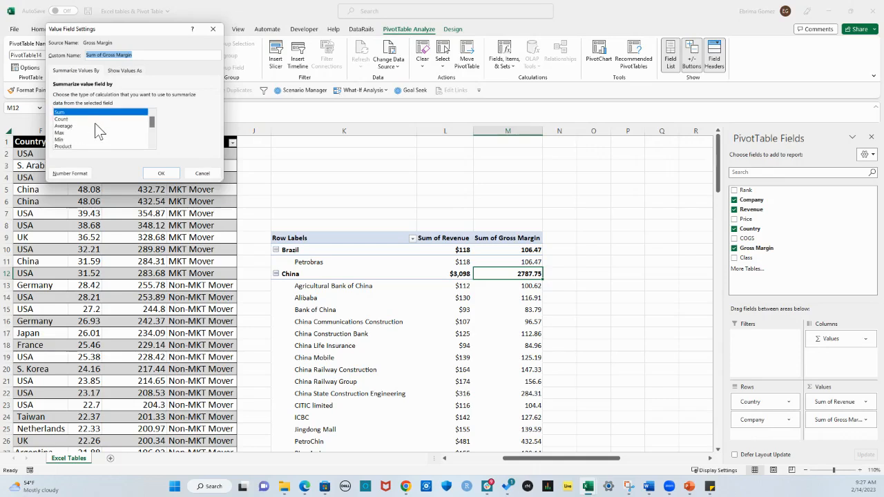
left_click(67, 174)
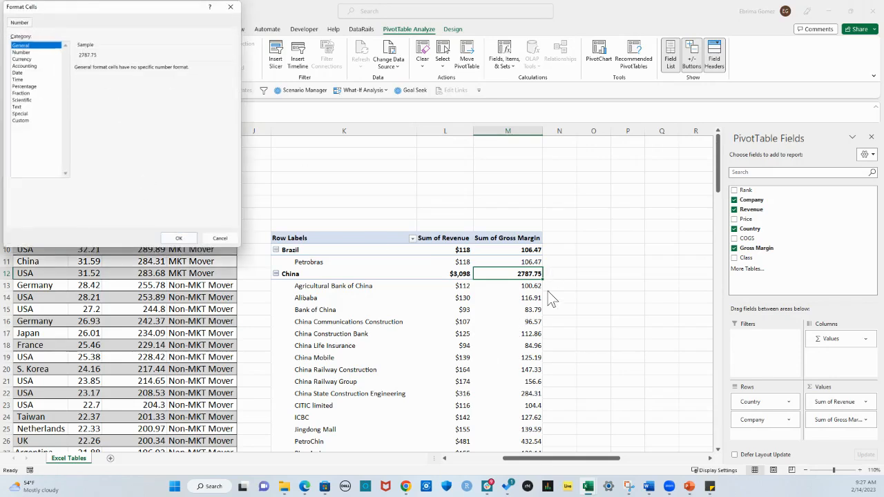
left_click(23, 59)
left_click(136, 70)
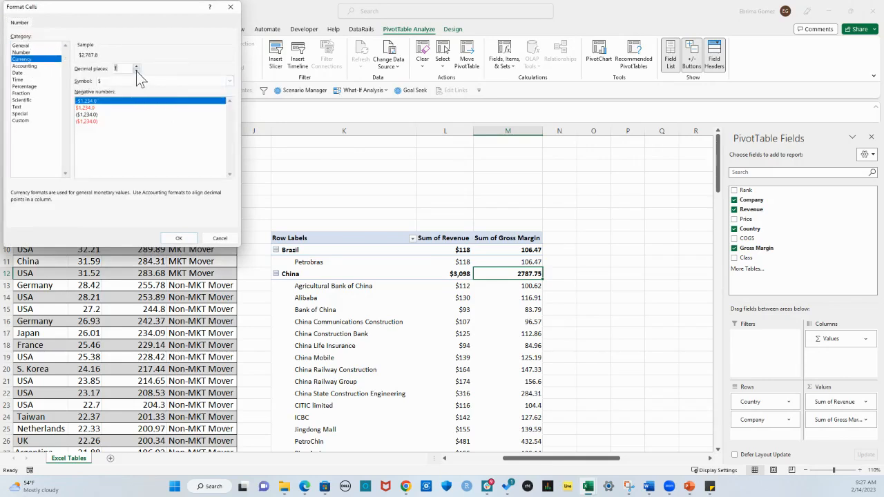
left_click(136, 70)
left_click(100, 114)
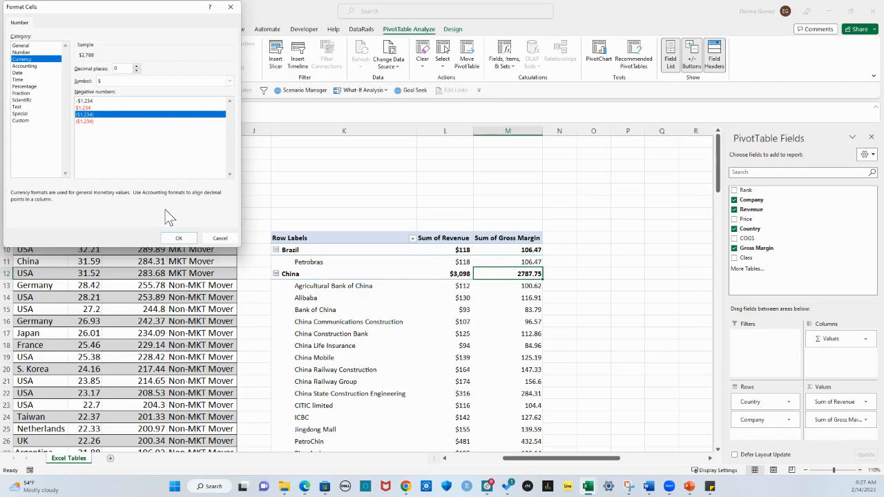
left_click(180, 238)
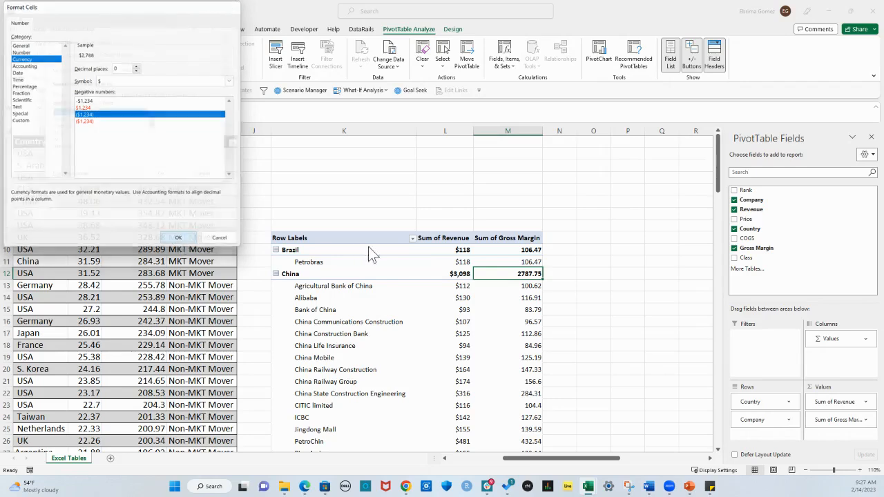
left_click(170, 175)
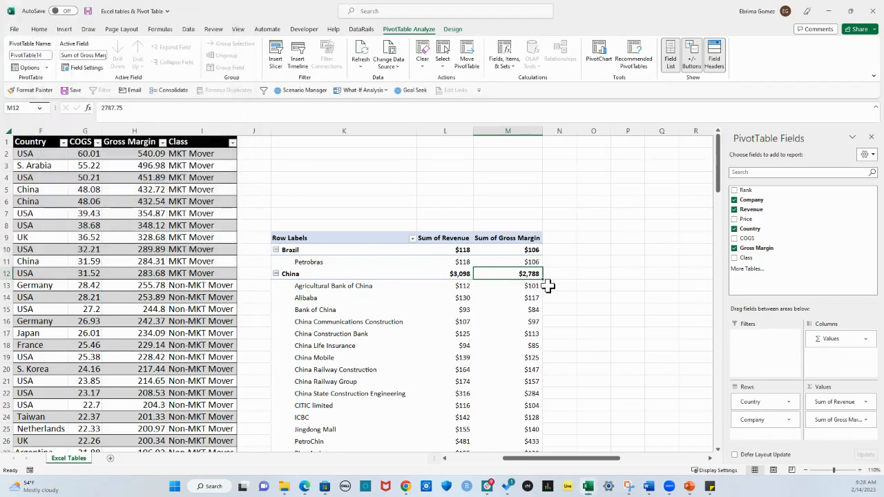
left_click(534, 313)
left_click(469, 337)
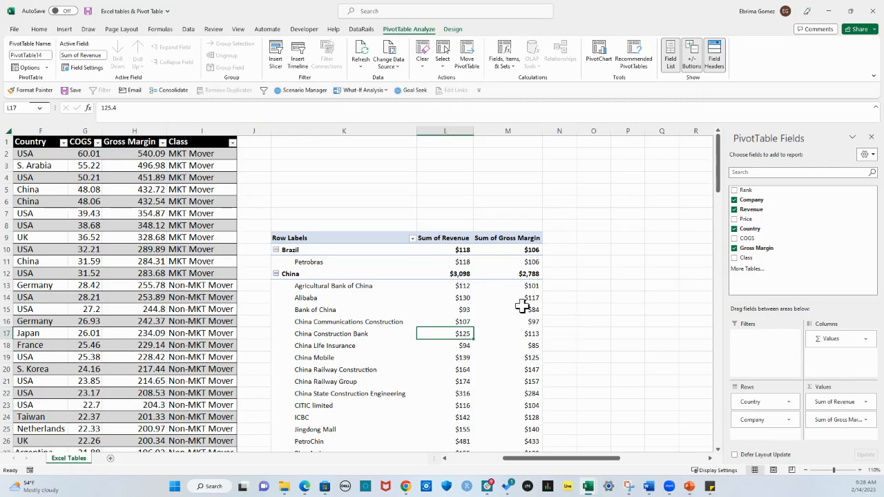
Filter the PivotTable's Country field to show only China and review its companies down to the grand total
left_click(461, 299)
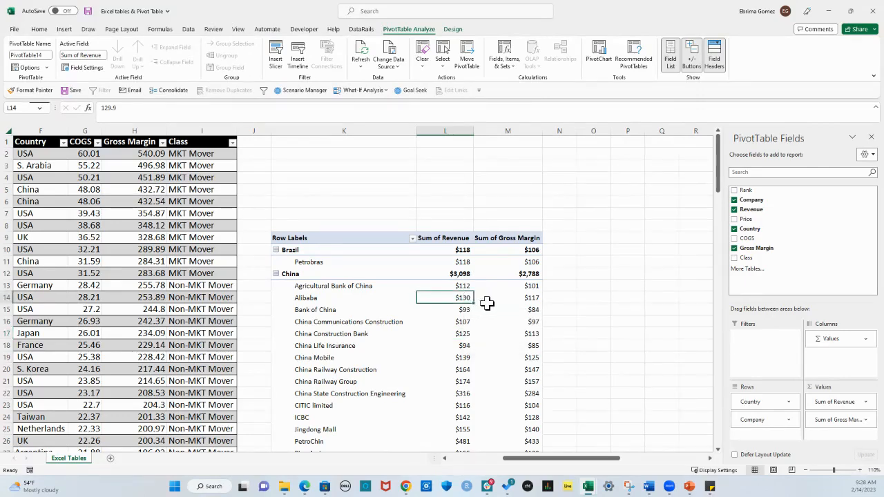
left_click(413, 238)
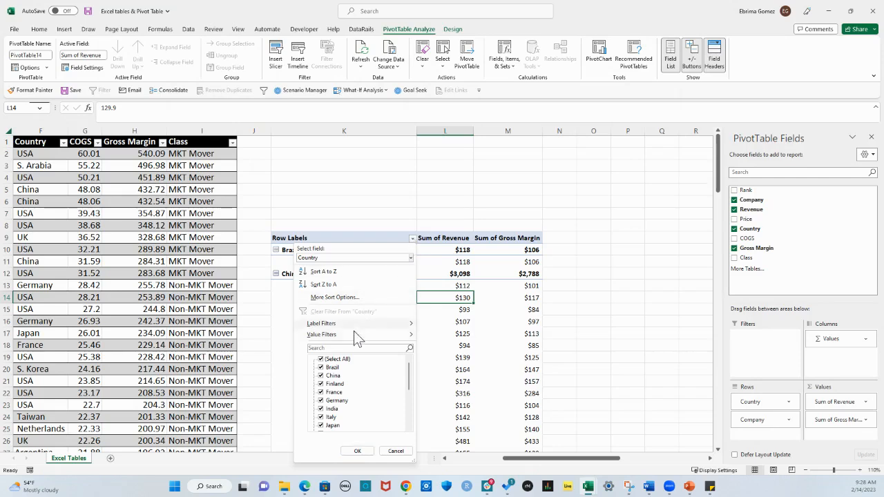
left_click(395, 258)
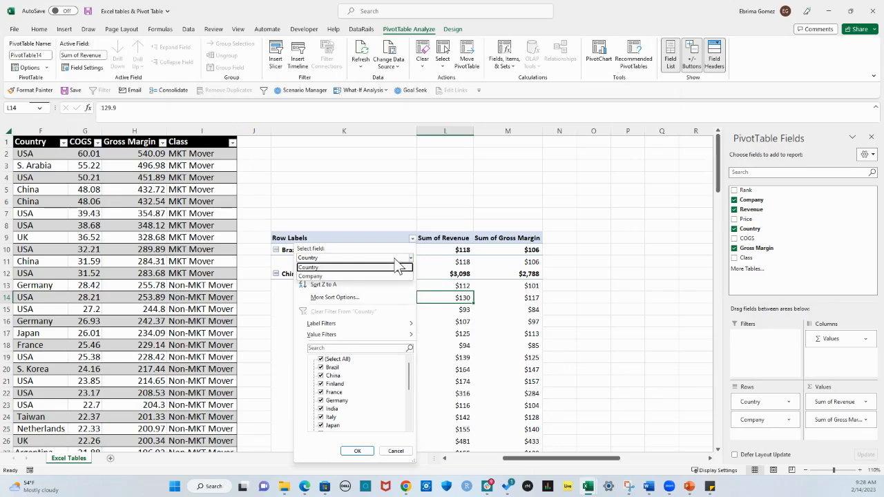
left_click(398, 267)
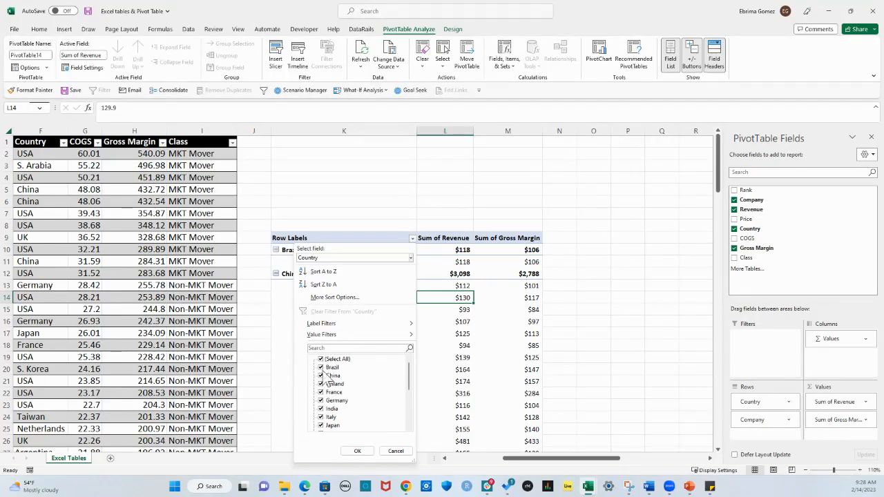
left_click(321, 359)
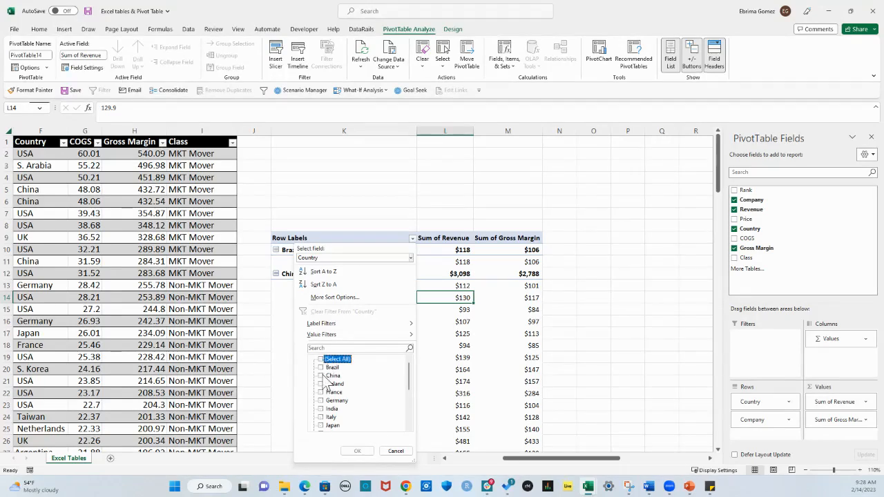
left_click(322, 376)
left_click(366, 450)
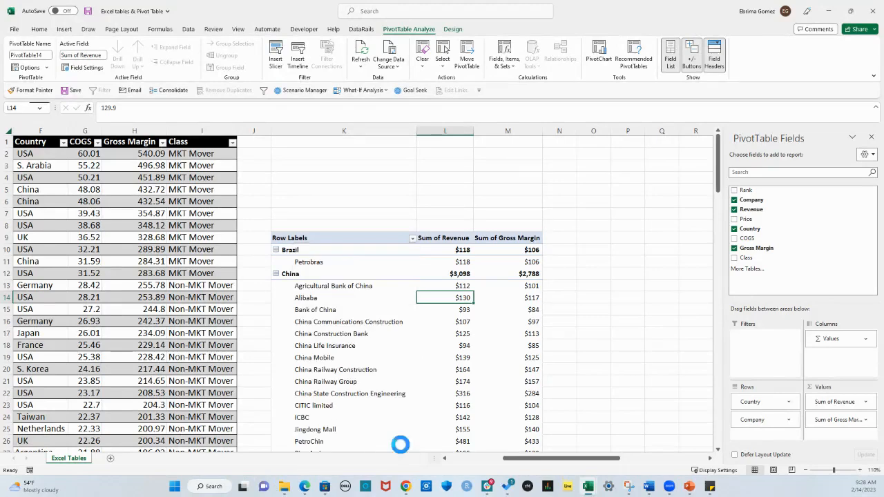
scroll(347, 302, "down", 5)
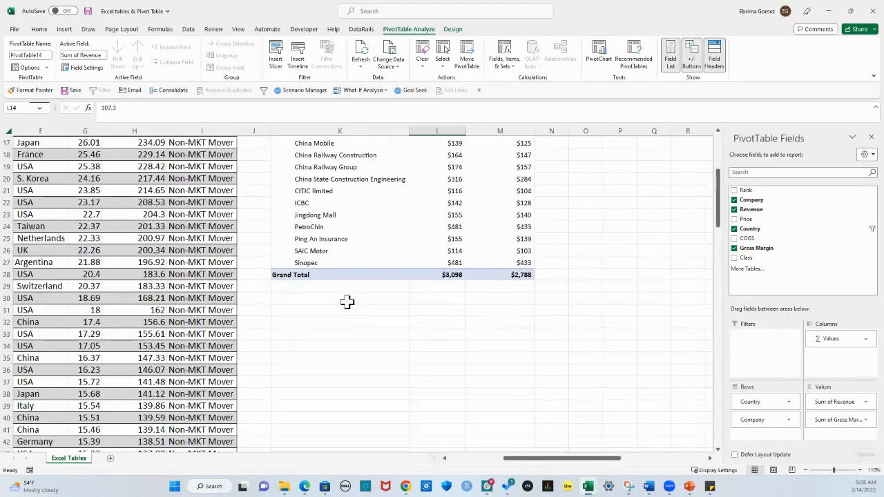
scroll(346, 302, "down", 2)
scroll(348, 302, "up", 7)
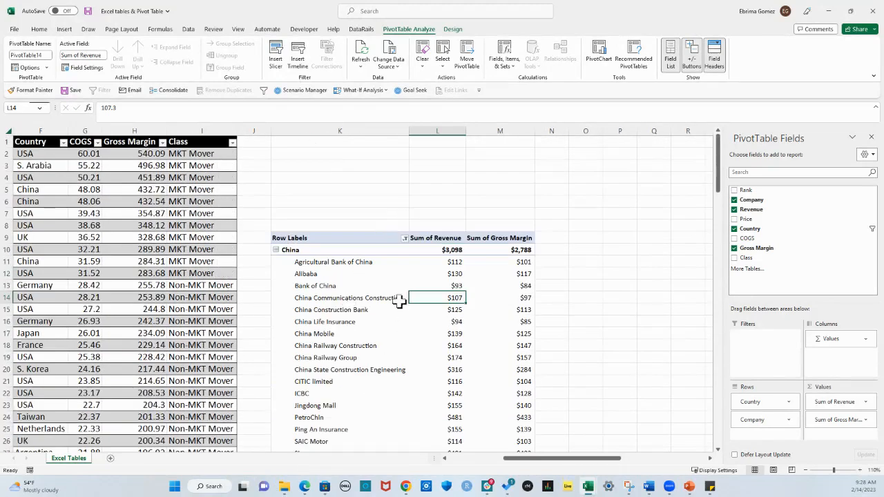
Add Brazil to the Country filter alongside China, and clear the filter from Country after reviewing the result
left_click(404, 237)
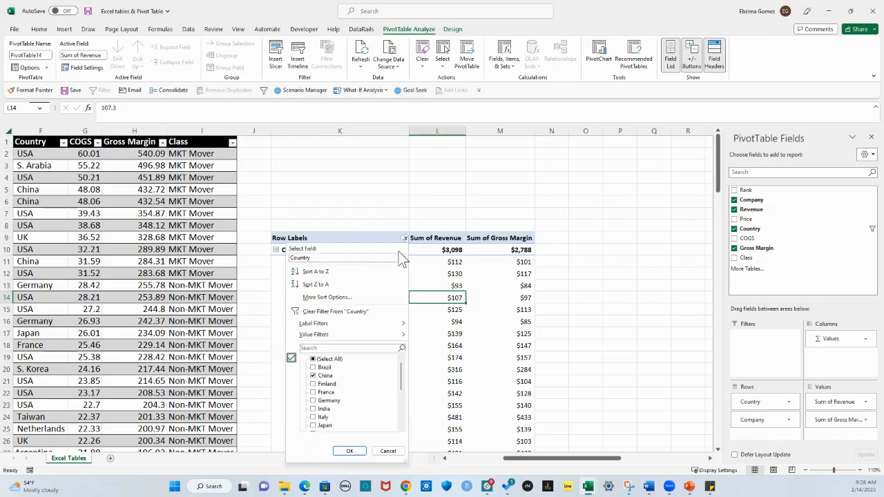
left_click(313, 368)
left_click(339, 451)
scroll(408, 362, "down", 1)
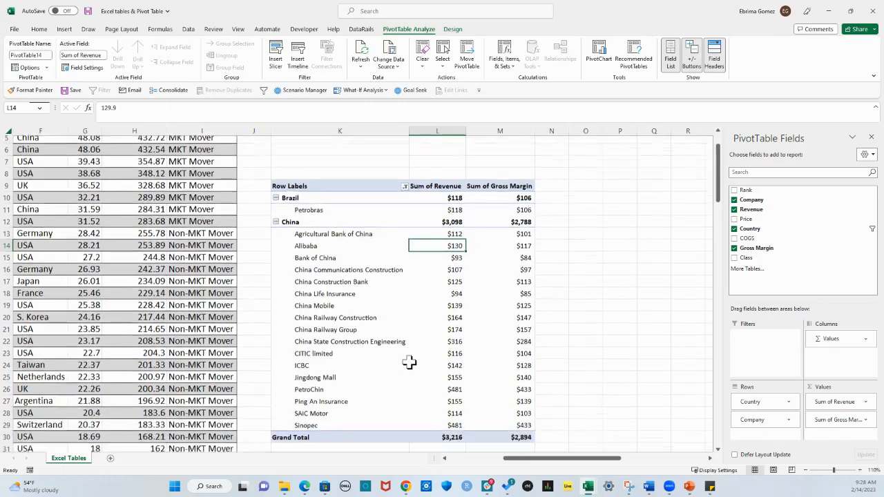
scroll(409, 362, "up", 1)
left_click(405, 238)
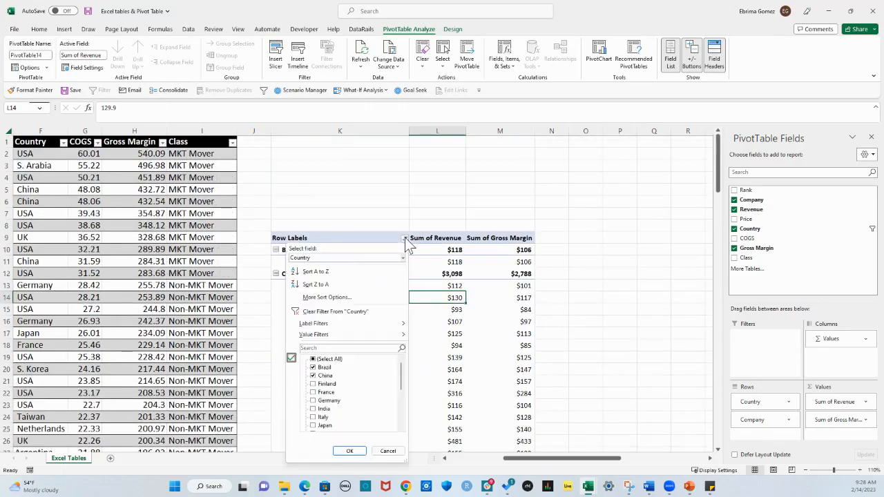
left_click(338, 313)
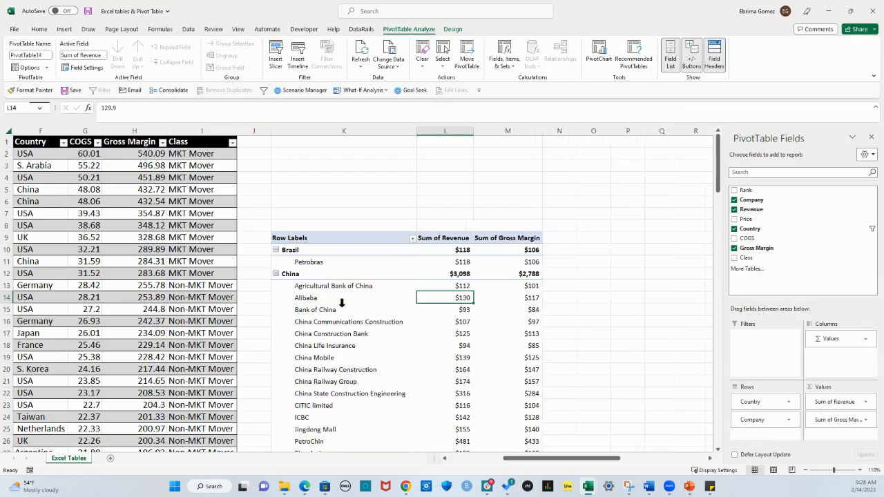
Look over the label filter options for Country and limit the PivotTable to China again using the country checklist
left_click(411, 238)
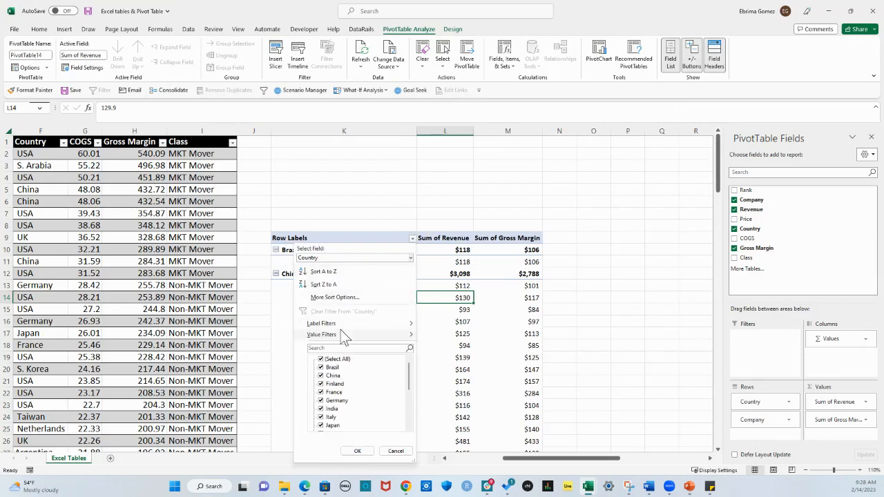
mouse_move(349, 323)
mouse_move(377, 324)
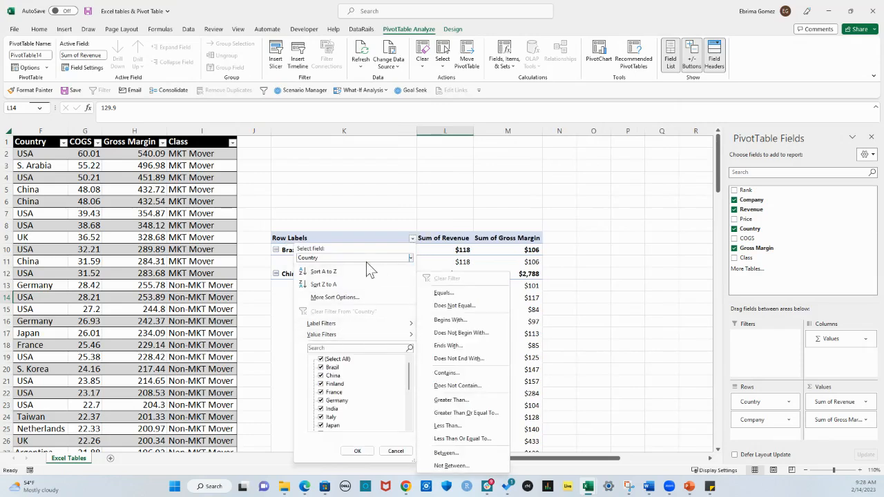
mouse_move(417, 342)
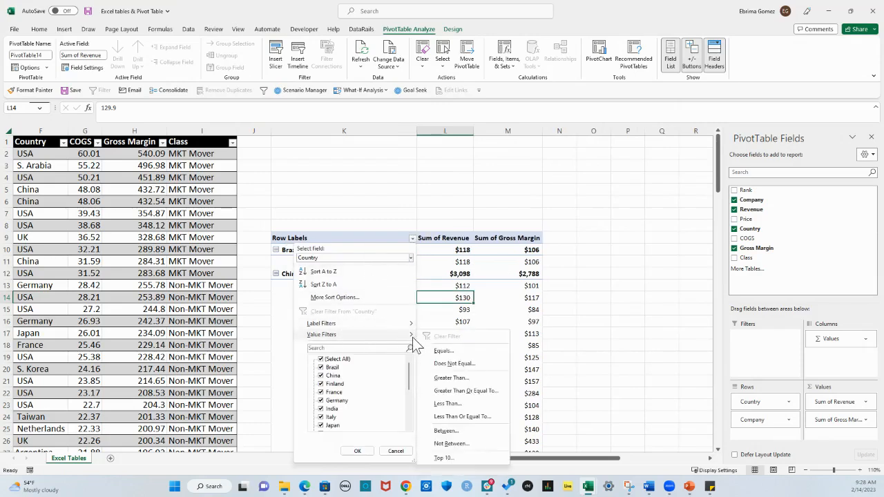
left_click(321, 360)
left_click(321, 376)
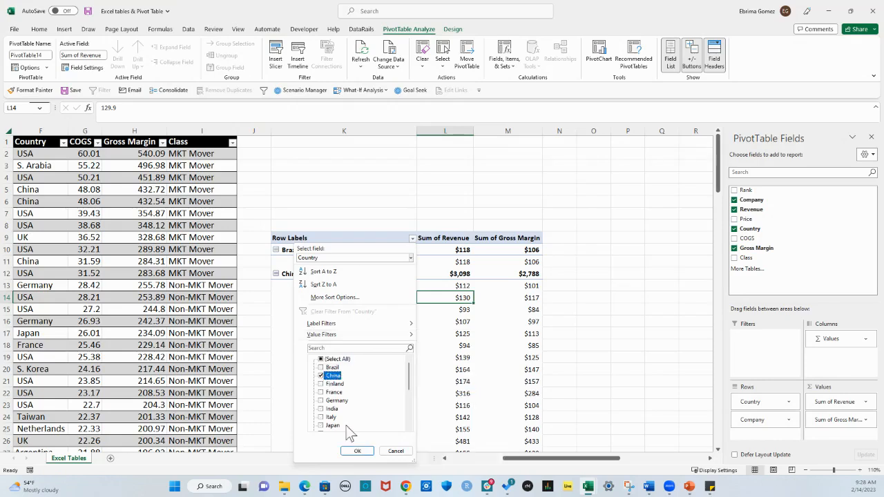
left_click(358, 451)
scroll(428, 356, "down", 3)
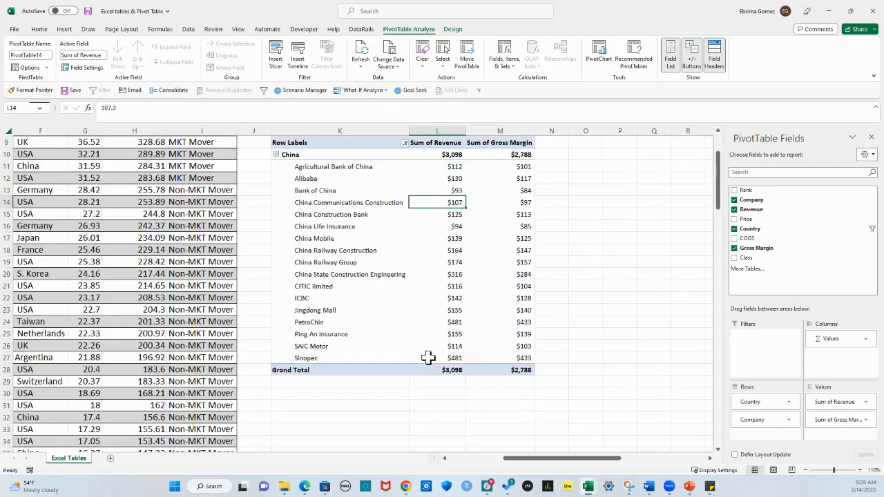
scroll(428, 357, "up", 3)
Reselect all countries in the PivotTable's Country filter
left_click(405, 238)
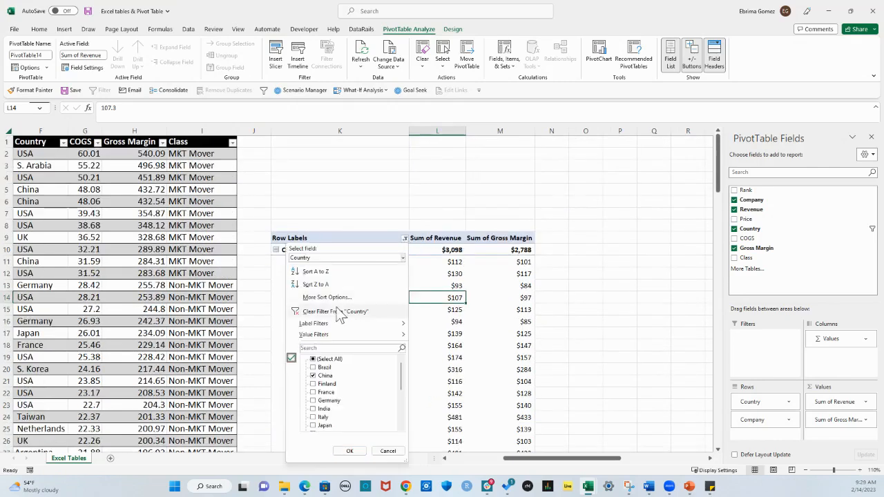
left_click(313, 368)
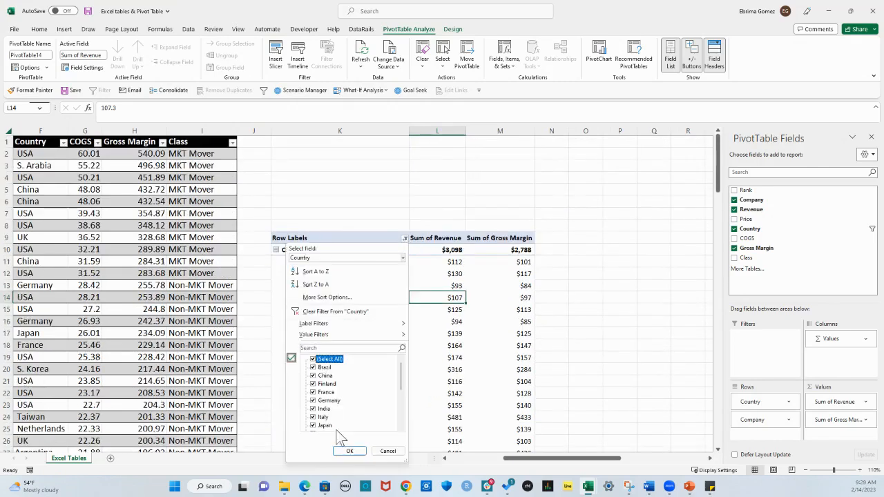
left_click(350, 451)
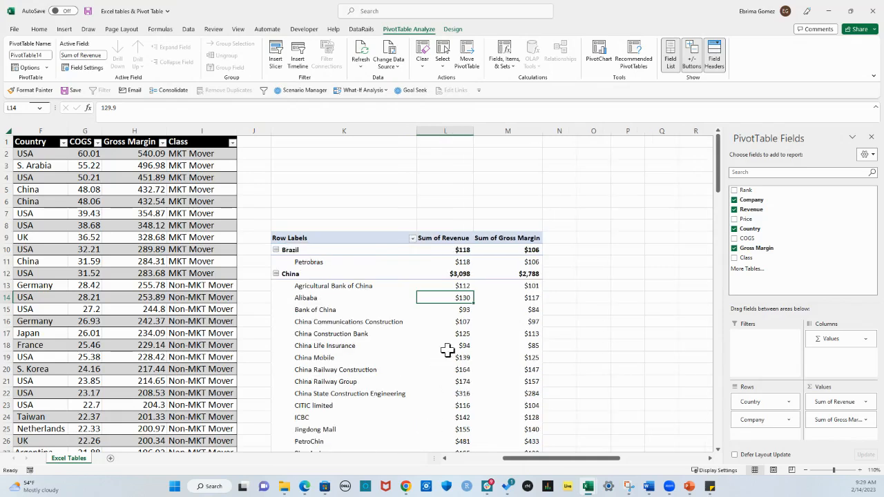
Switch the row label filter from the Company field to Country and apply it with all countries selected
left_click(349, 316)
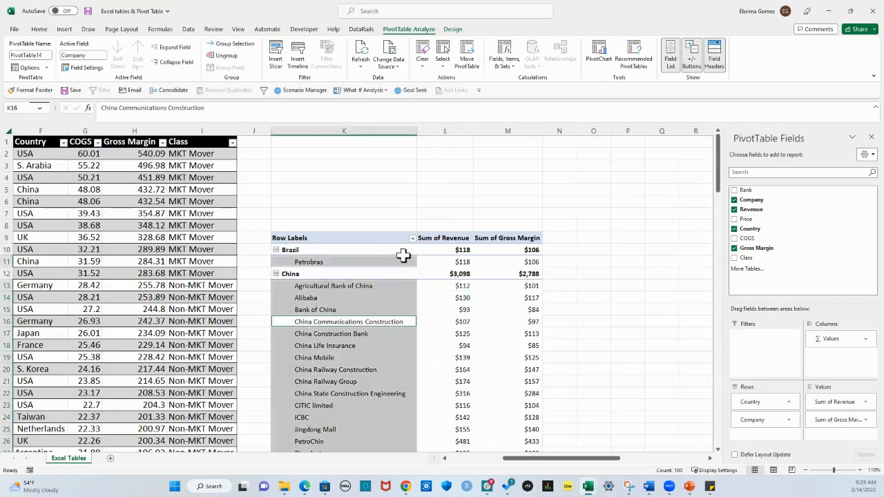
left_click(413, 238)
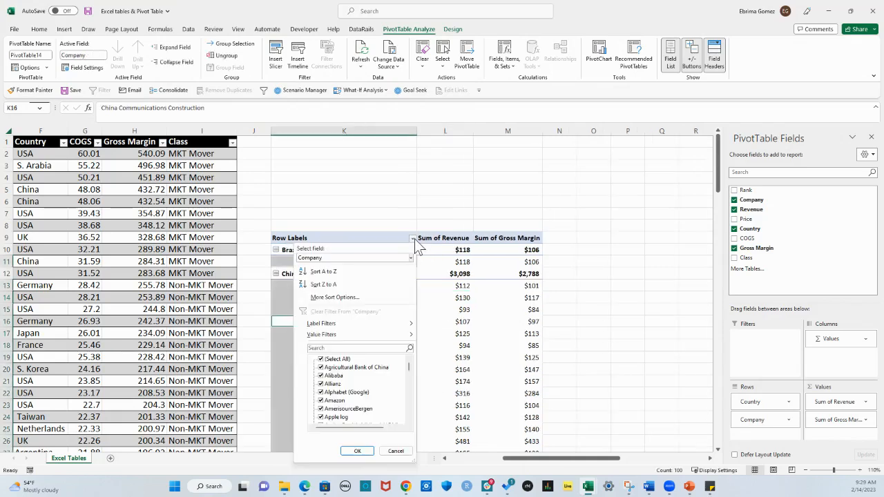
left_click(366, 259)
left_click(354, 275)
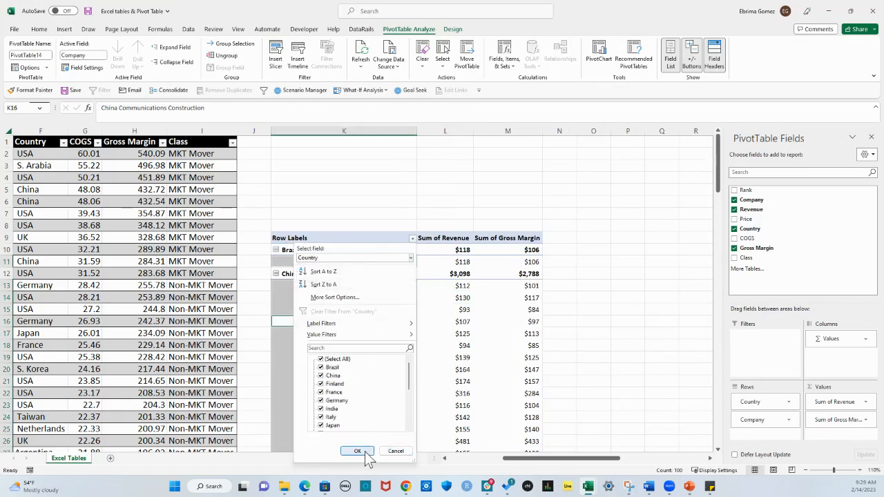
left_click(365, 454)
Filter the PivotTable's Company field to only Agricultural Bank of China and Alibaba
scroll(405, 346, "down", 2)
left_click(383, 276)
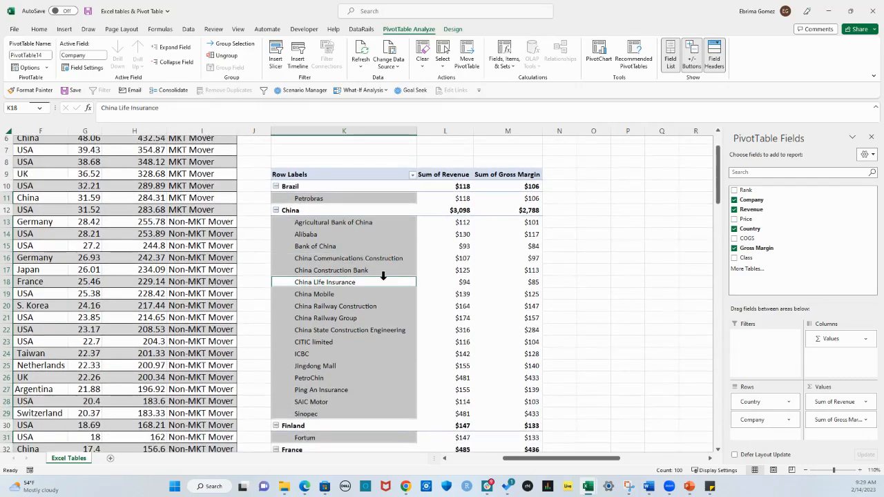
left_click(411, 176)
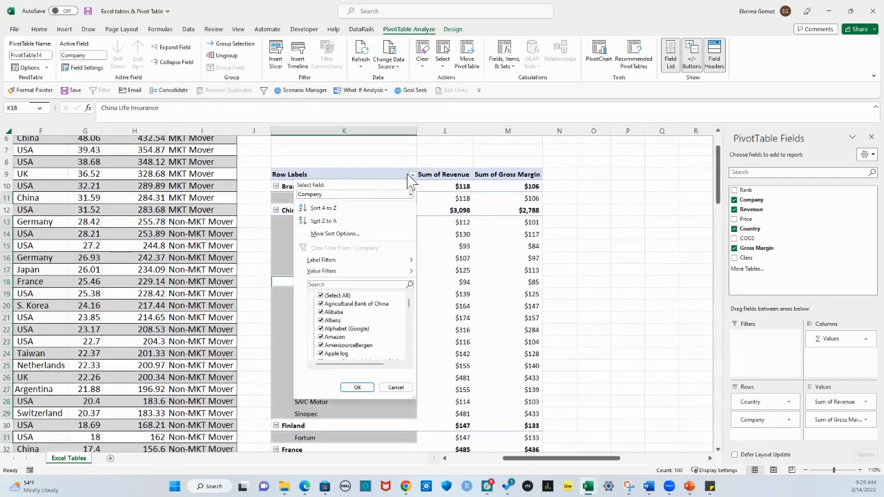
left_click(351, 194)
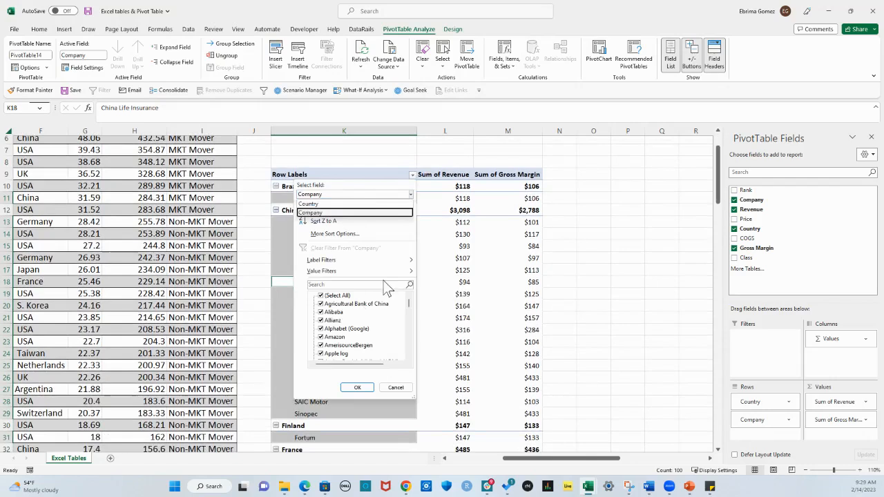
left_click(369, 188)
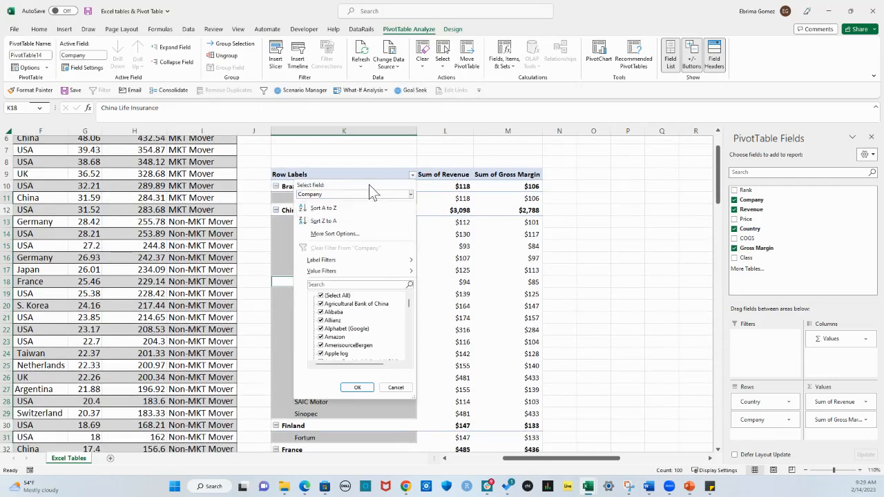
mouse_move(419, 274)
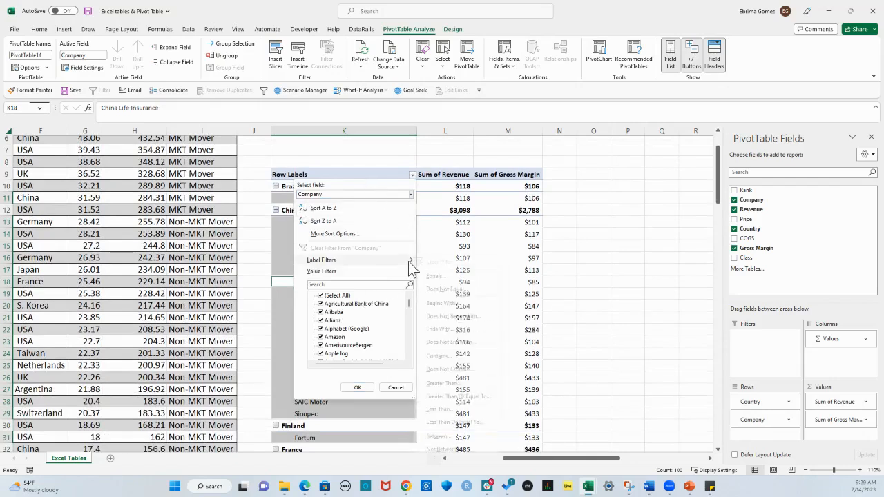
left_click(322, 297)
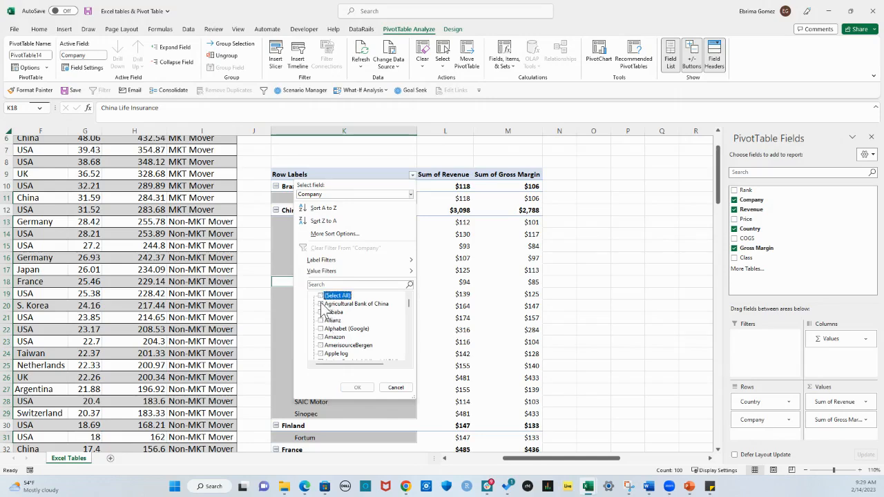
left_click(321, 304)
left_click(321, 312)
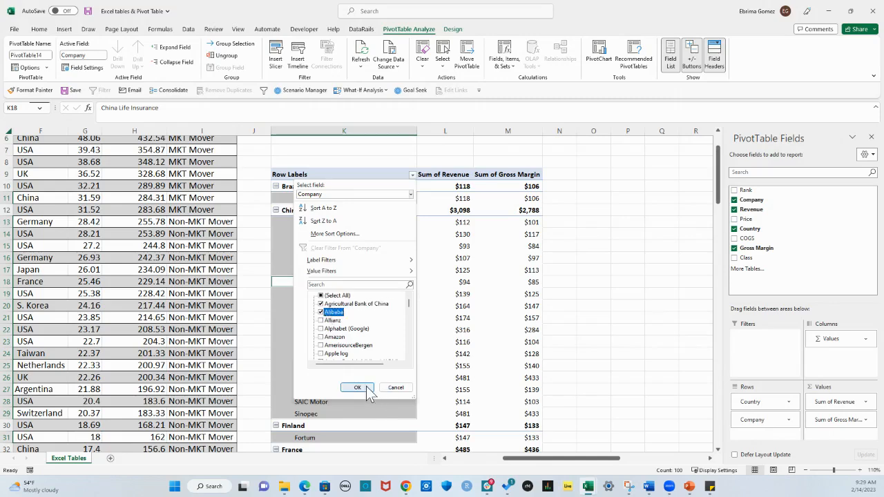
left_click(357, 388)
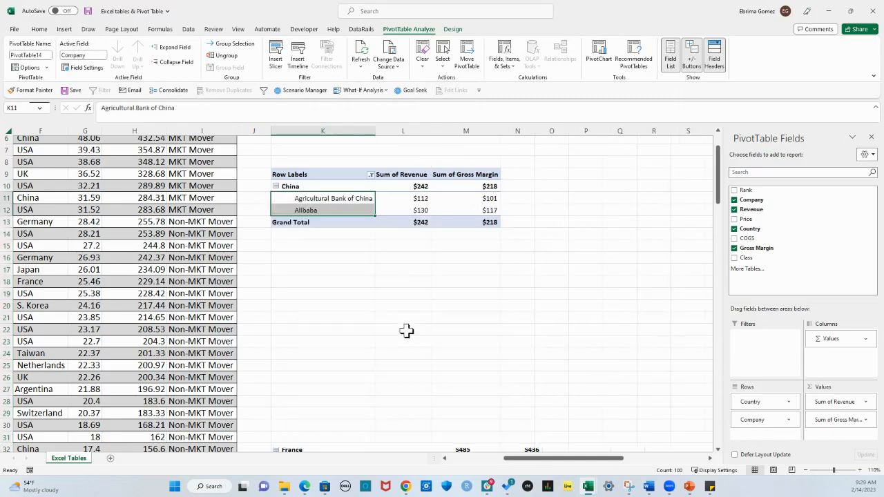
Add Allianz to the companies included in the PivotTable's Company filter
left_click(371, 176)
left_click(280, 321)
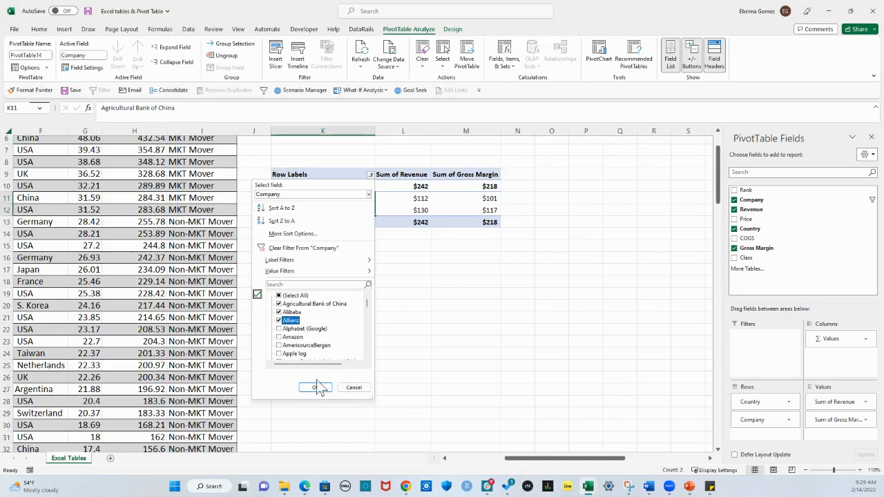
left_click(318, 387)
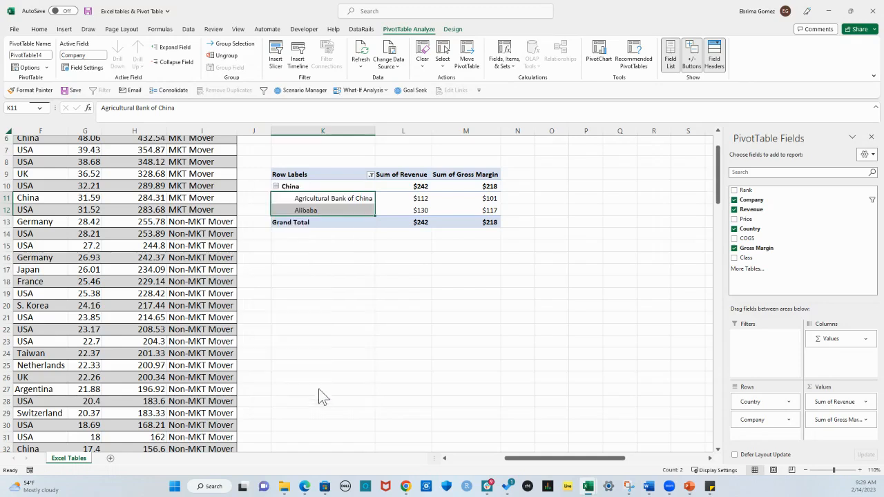
Reselect all companies in the PivotTable's Company filter and apply it
left_click(371, 176)
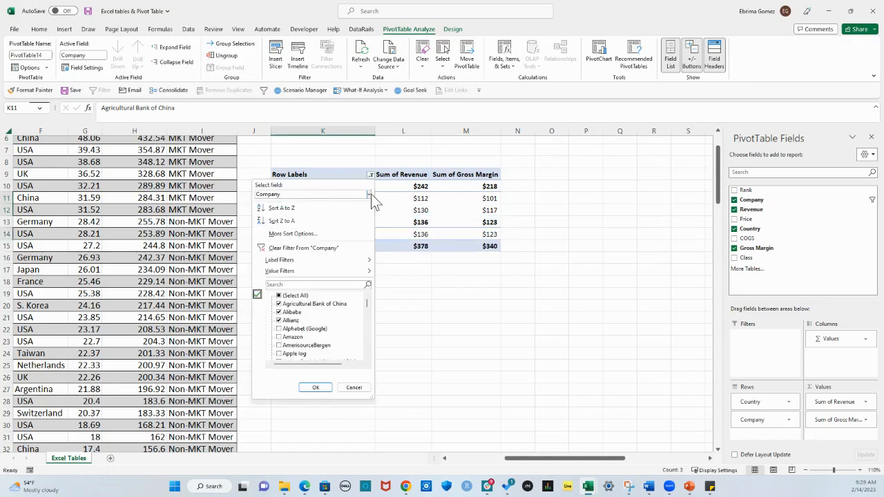
left_click(370, 194)
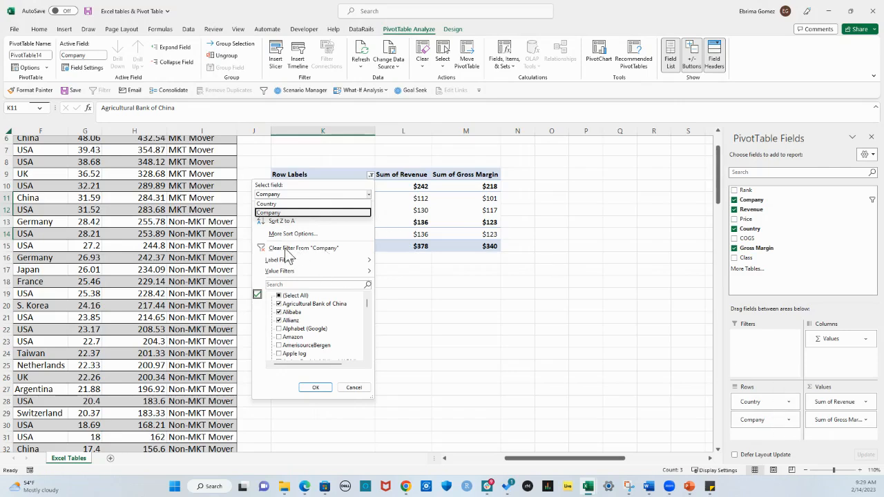
left_click(280, 296)
left_click(280, 295)
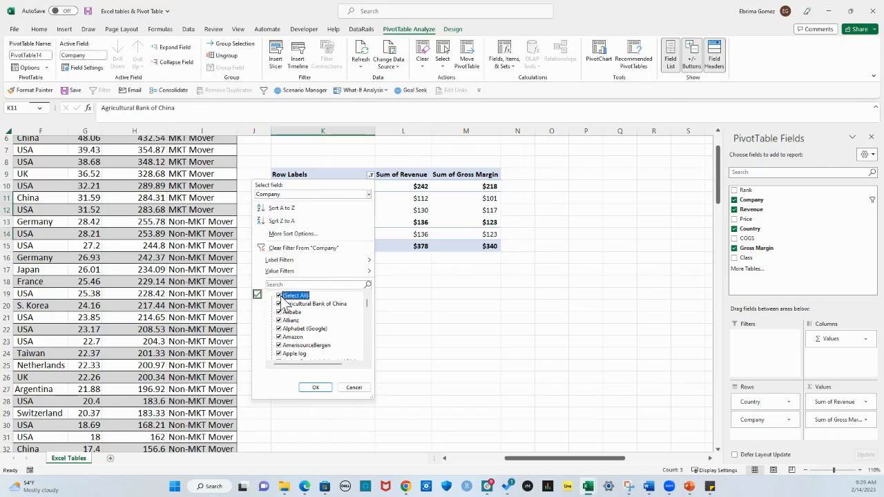
left_click(315, 388)
scroll(392, 331, "up", 2)
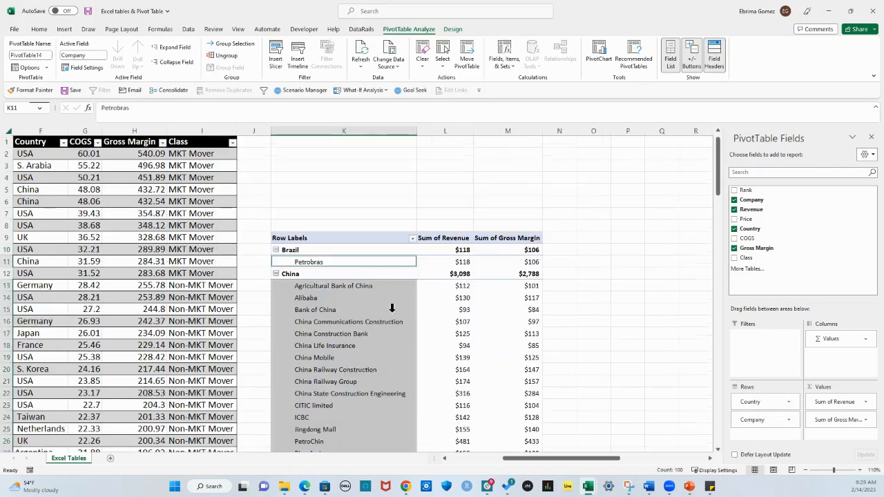
left_click(373, 322)
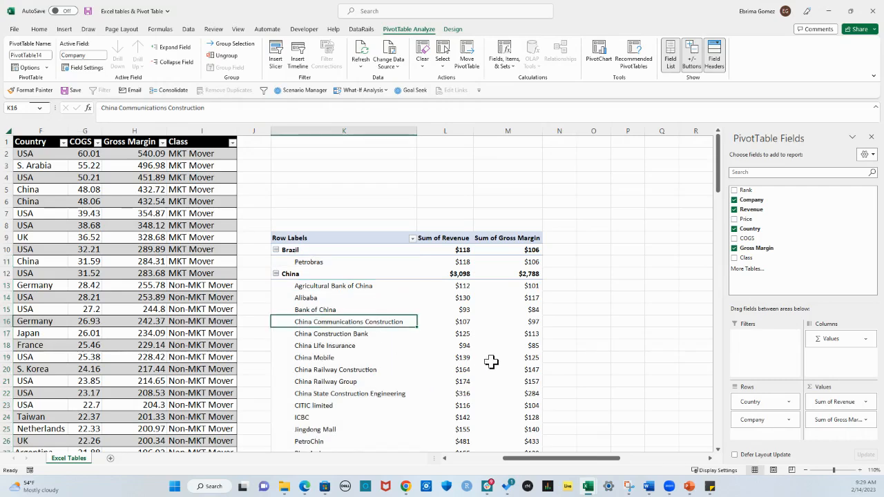
Insert a slicer for the Country field and move it into the empty rows above the PivotTable
left_click(347, 346)
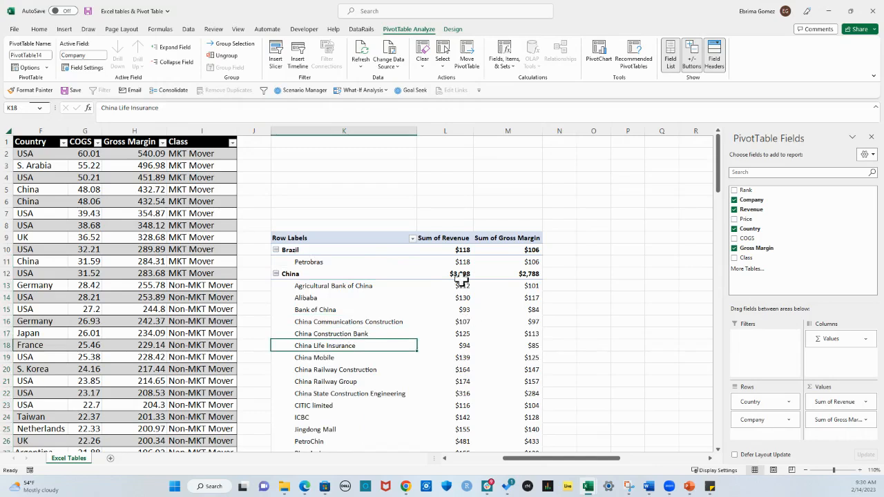
left_click(428, 309)
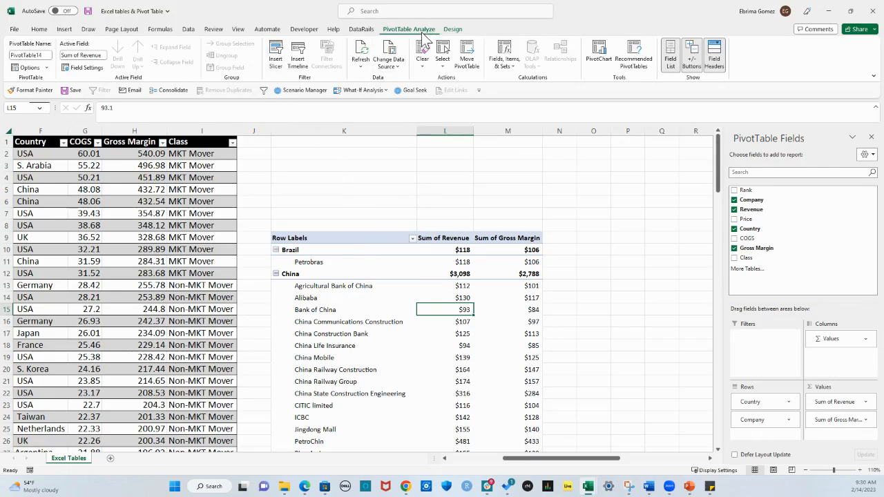
left_click(277, 58)
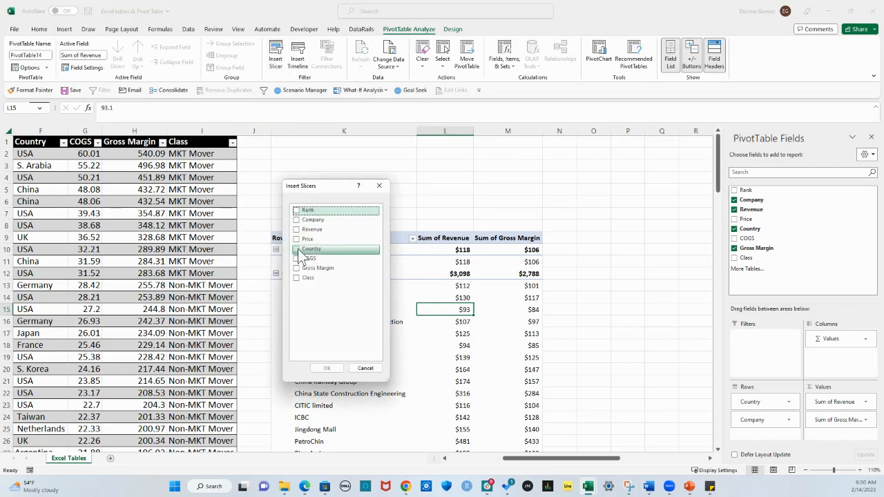
left_click(297, 249)
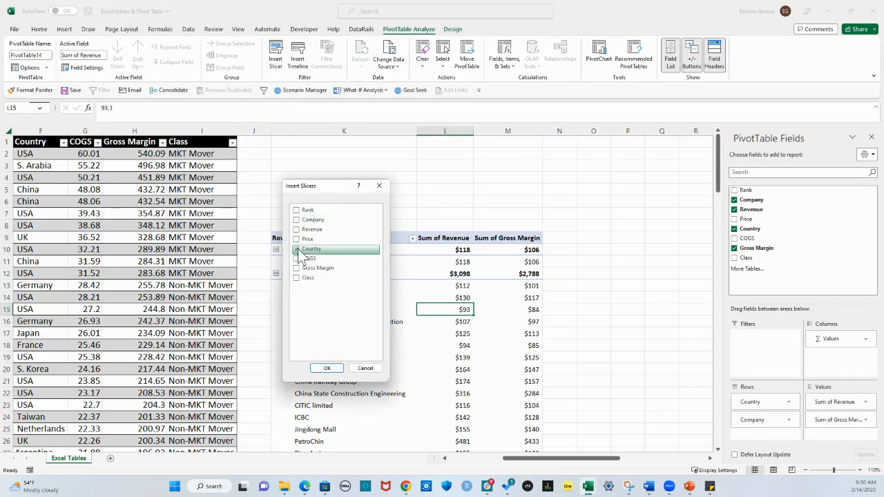
left_click(326, 368)
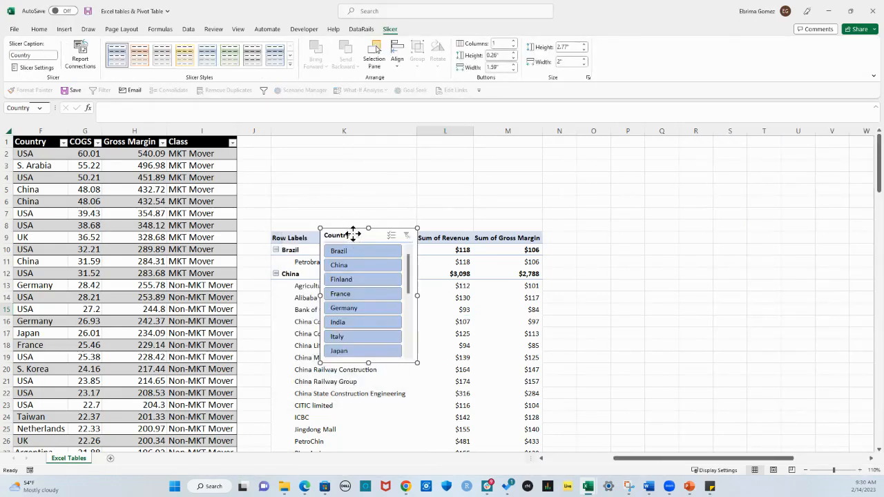
left_click_drag(354, 230, 325, 143)
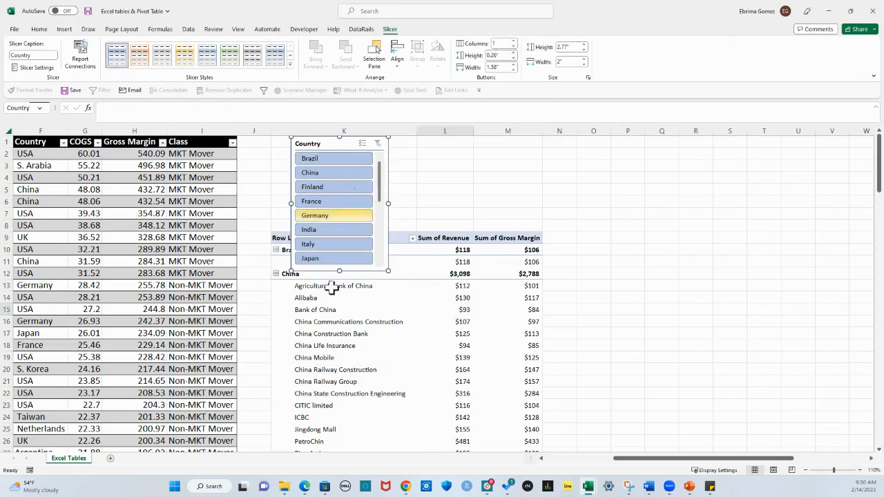
Set the Country slicer to 5 columns and resize it to about 1.58" high and 5" wide so it fits above the PivotTable
left_click(501, 43)
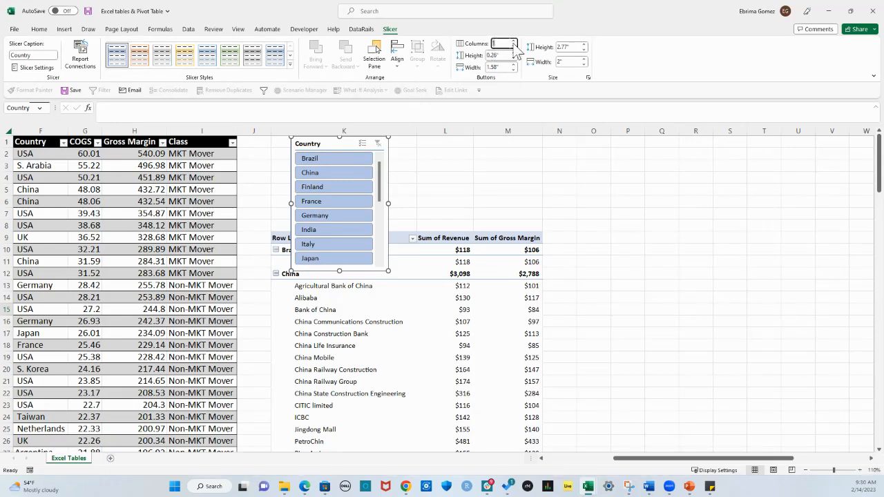
type("5")
key("Return")
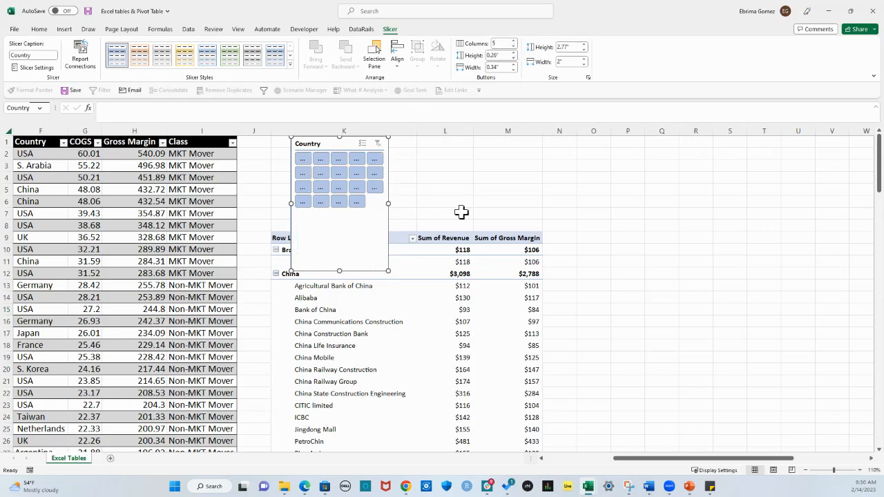
left_click_drag(398, 204, 488, 203)
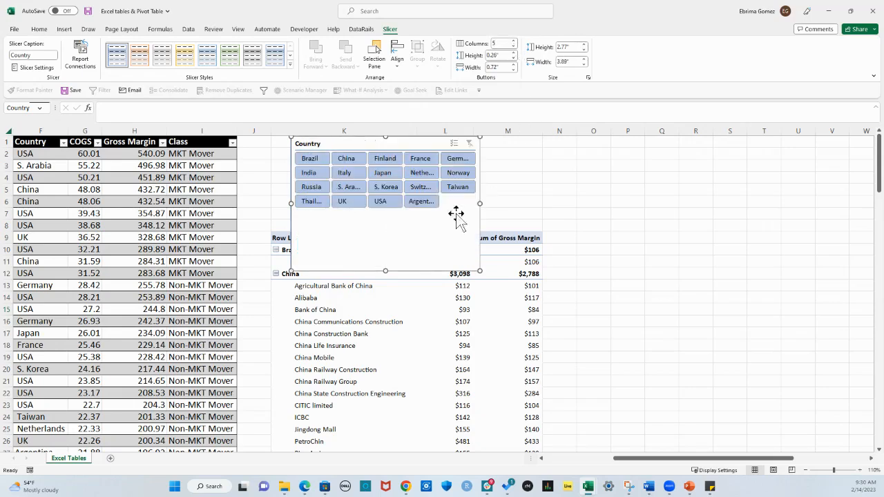
left_click_drag(388, 272, 380, 213)
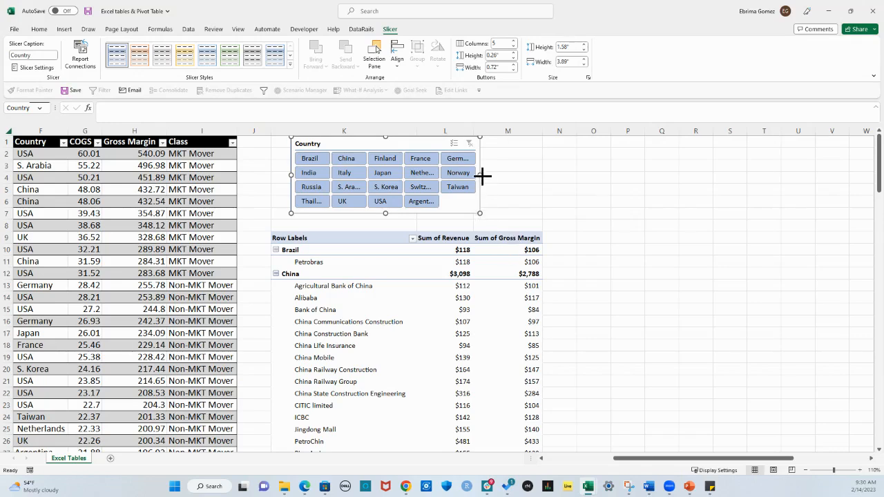
left_click_drag(481, 175, 534, 175)
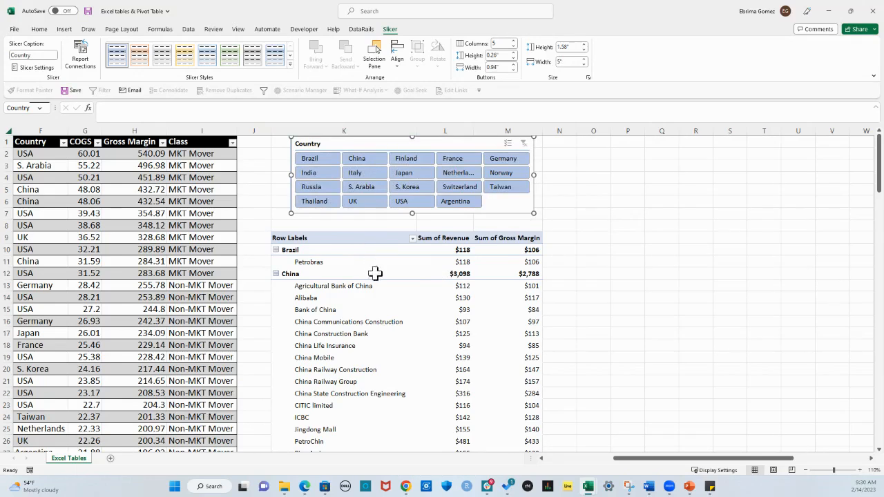
Insert a Clustered Column PivotChart based on the PivotTable
left_click(410, 298)
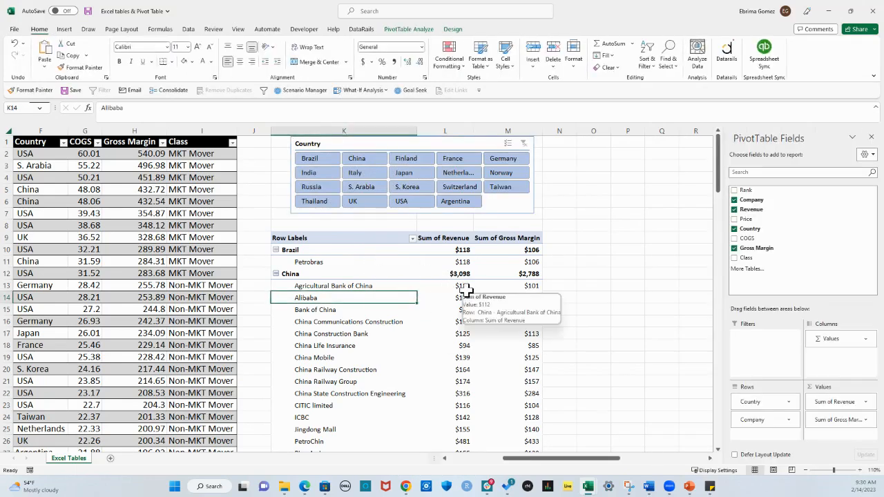
left_click(459, 298)
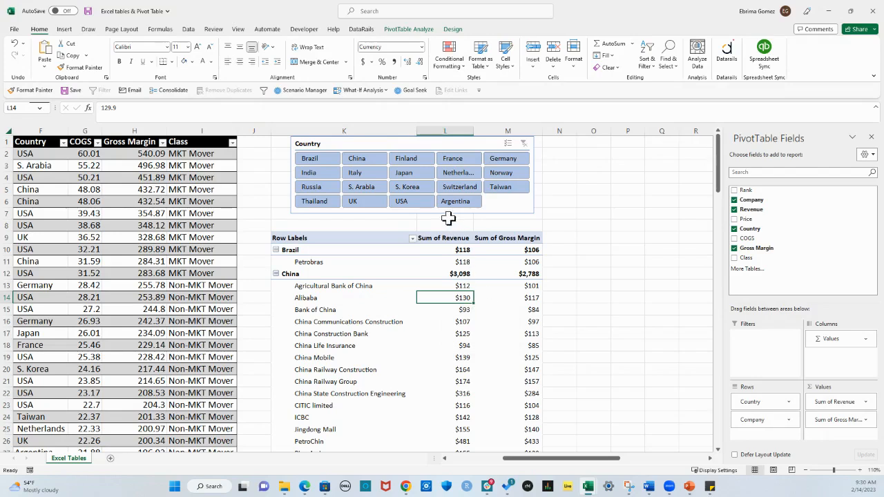
left_click(418, 30)
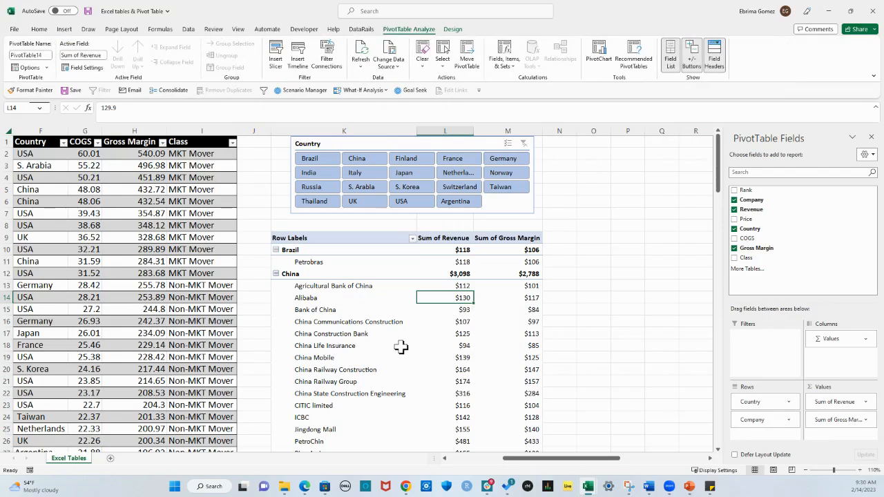
left_click(370, 358)
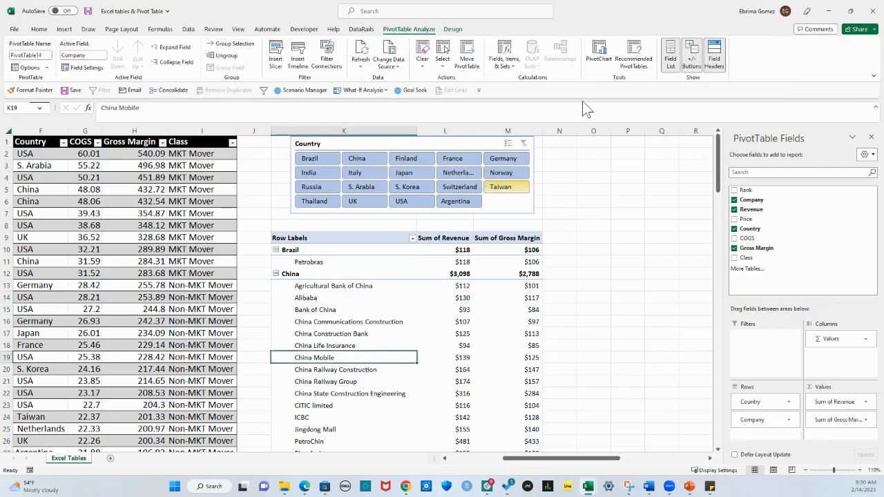
left_click(600, 55)
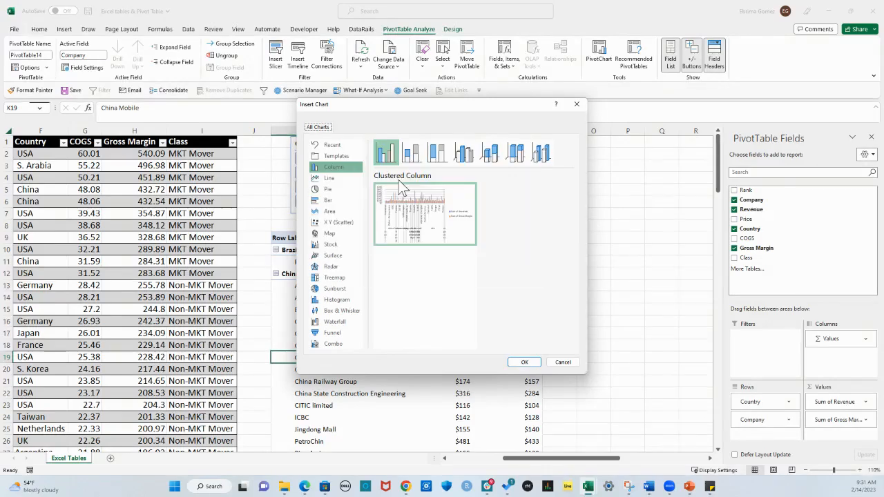
left_click(525, 362)
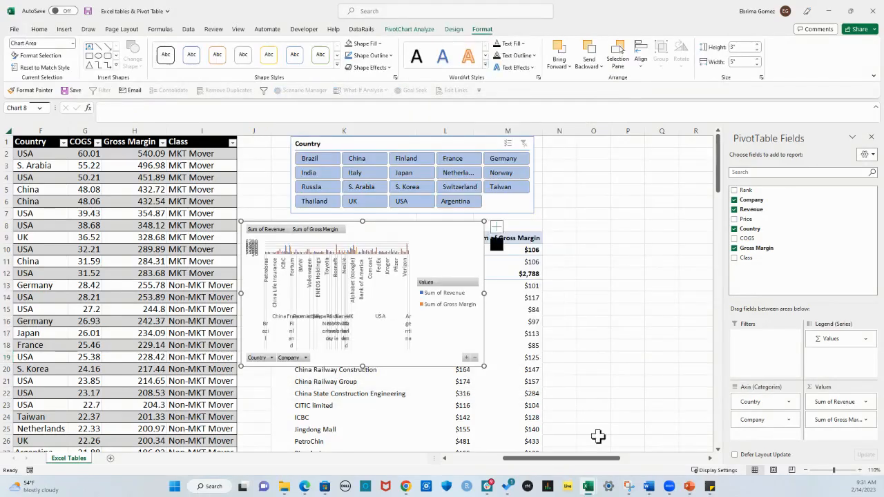
Move the PivotChart beside the PivotTable, starting at column N, and widen it to about 6.43"
left_click(709, 459)
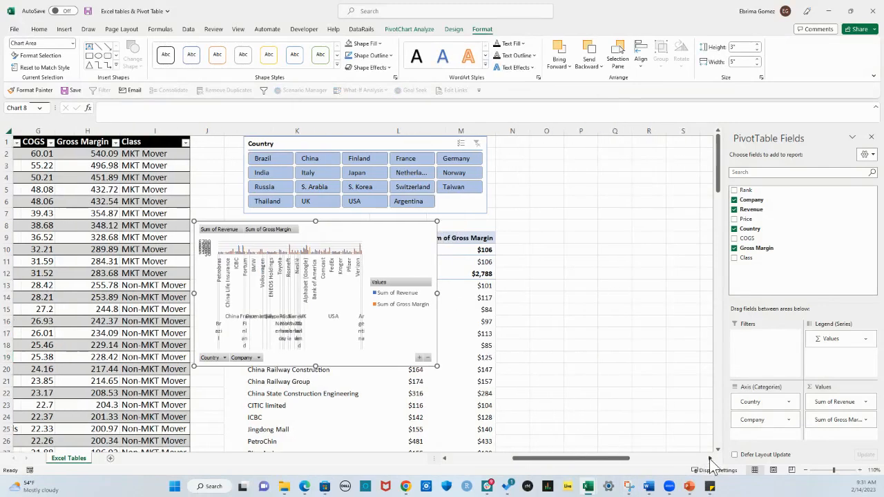
left_click_drag(259, 275, 642, 302)
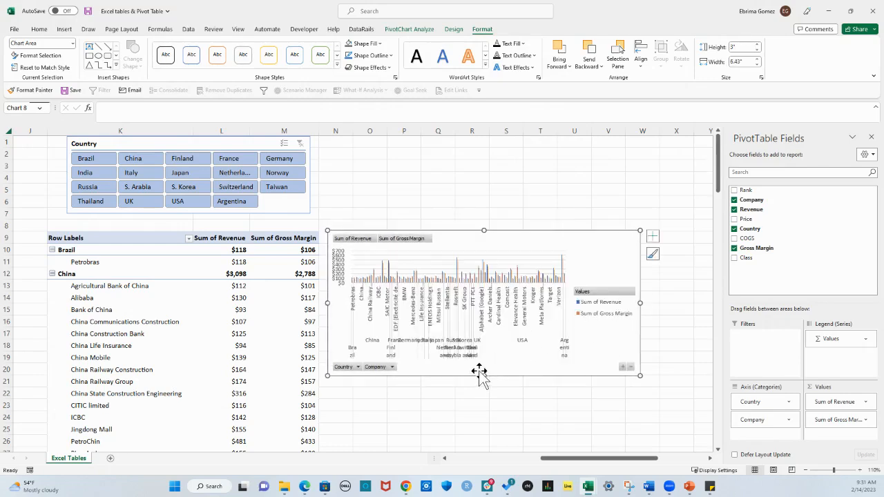
left_click_drag(578, 459, 573, 459)
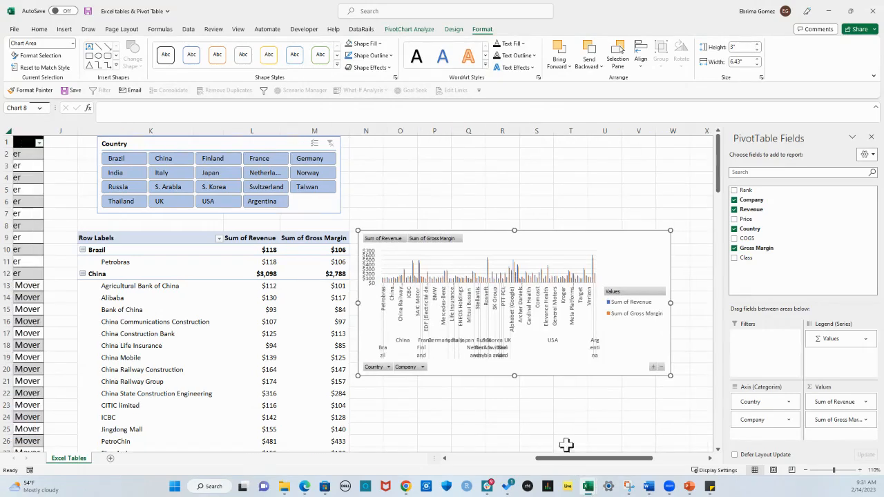
Open the formatting options for the PivotChart's chart area and deselect the chart
double_click(467, 377)
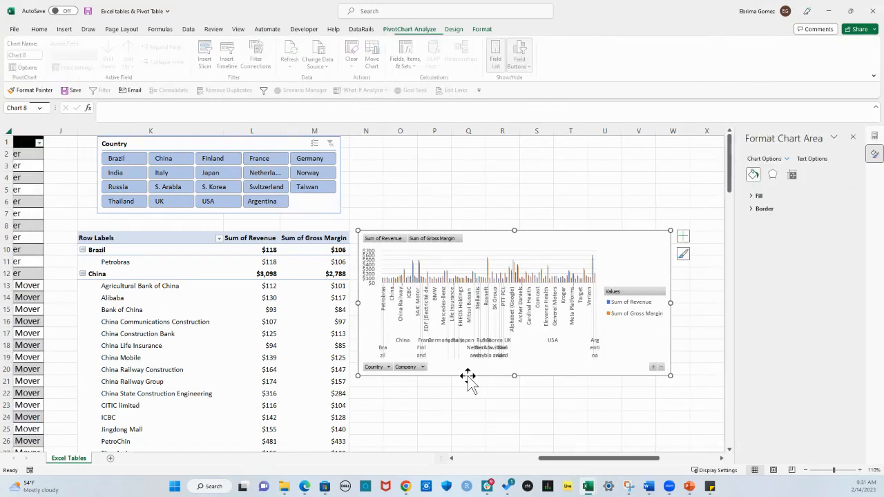
right_click(534, 230)
left_click(442, 179)
left_click(502, 213)
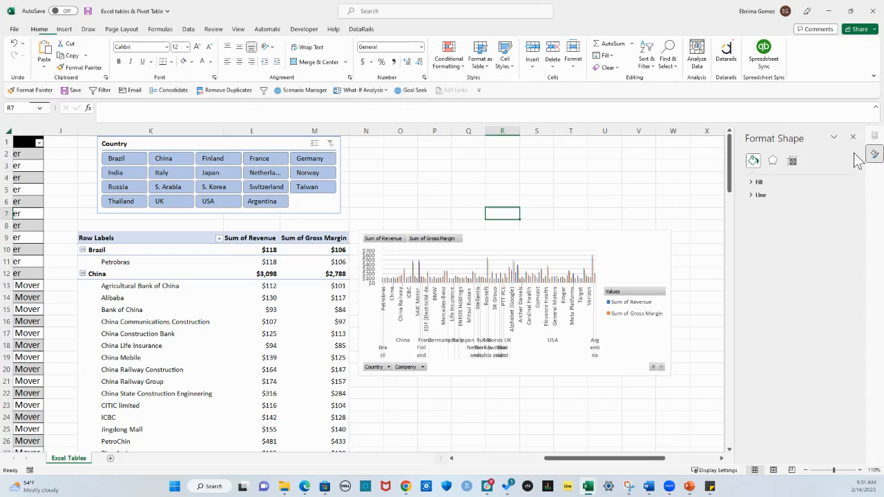
Close the shape formatting options, filter the PivotTable to China with the Country slicer, and widen the PivotChart
left_click(852, 138)
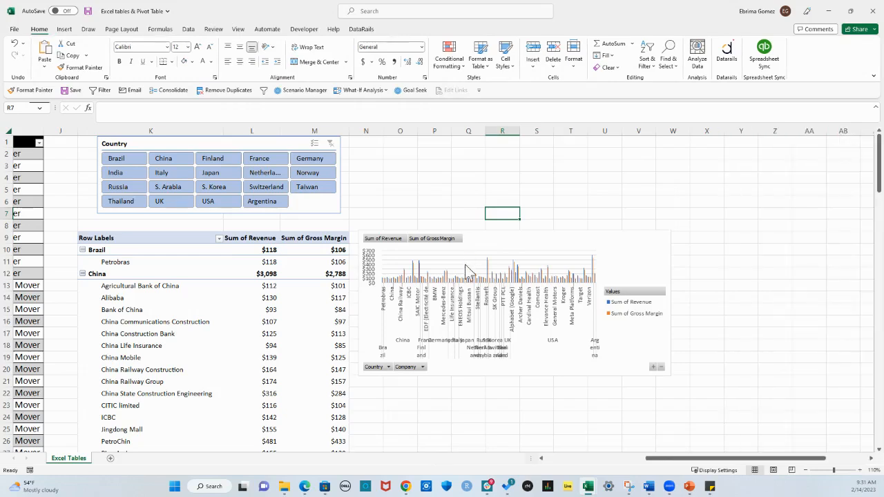
left_click(174, 160)
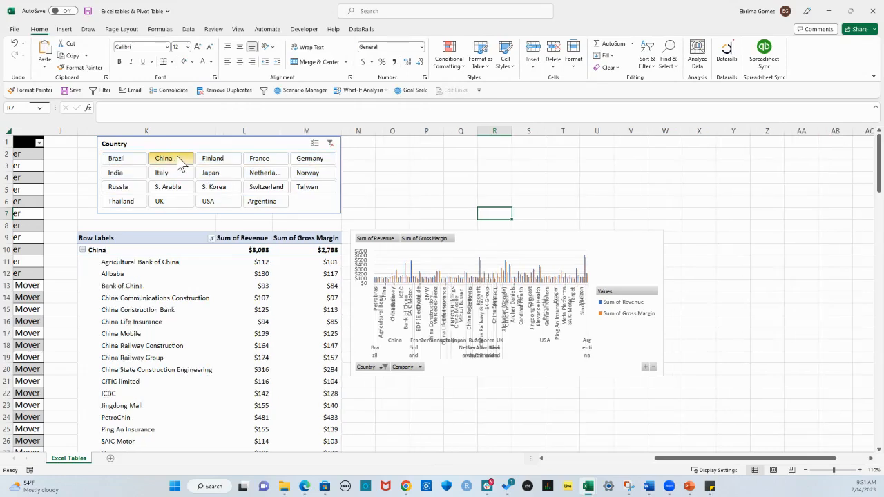
left_click(664, 315)
left_click_drag(665, 307, 703, 303)
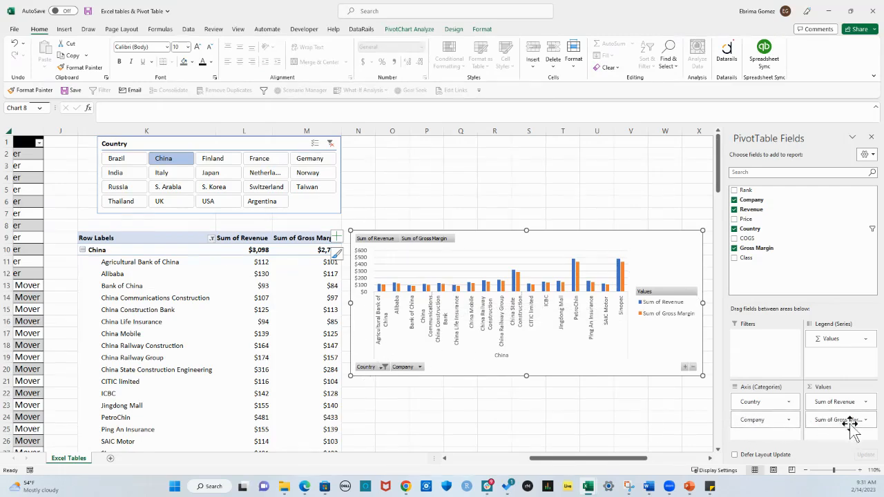
Remove Sum of Gross Margin from the PivotTable values and filter the Country slicer to USA
left_click_drag(851, 423, 819, 306)
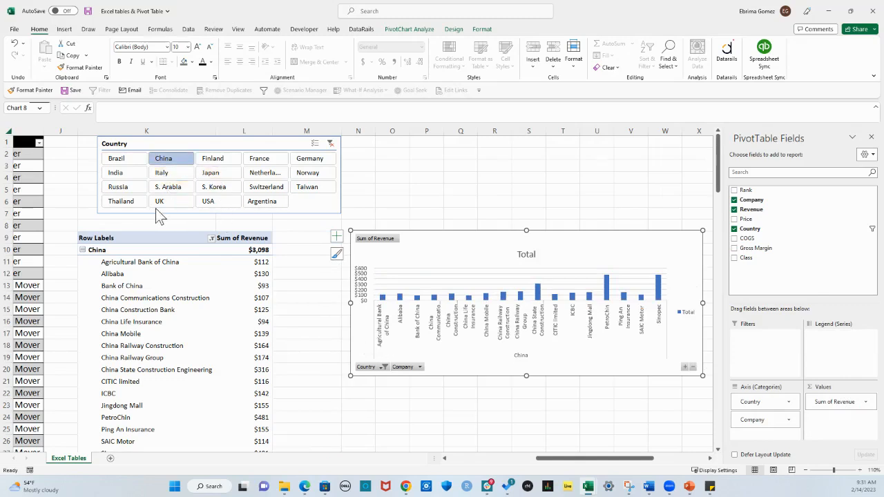
left_click(218, 201)
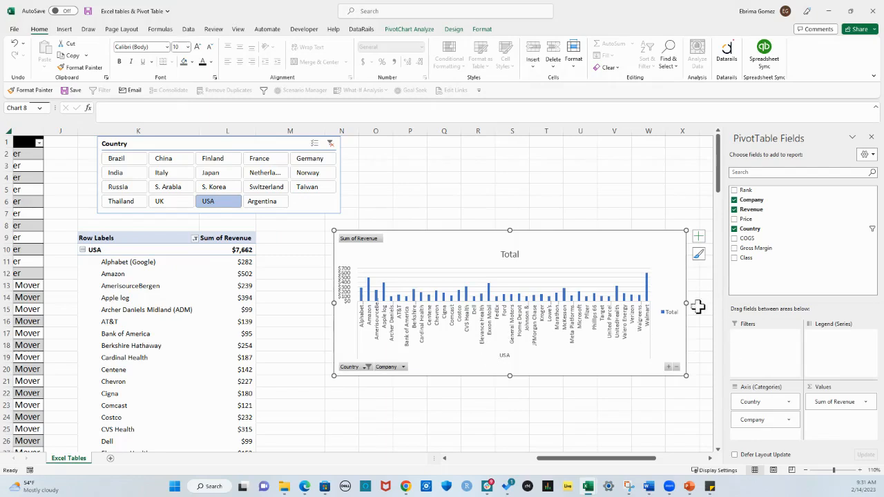
Widen the PivotChart to about 8.02" and switch the Country slicer to UK, then to China
left_click_drag(688, 302, 724, 300)
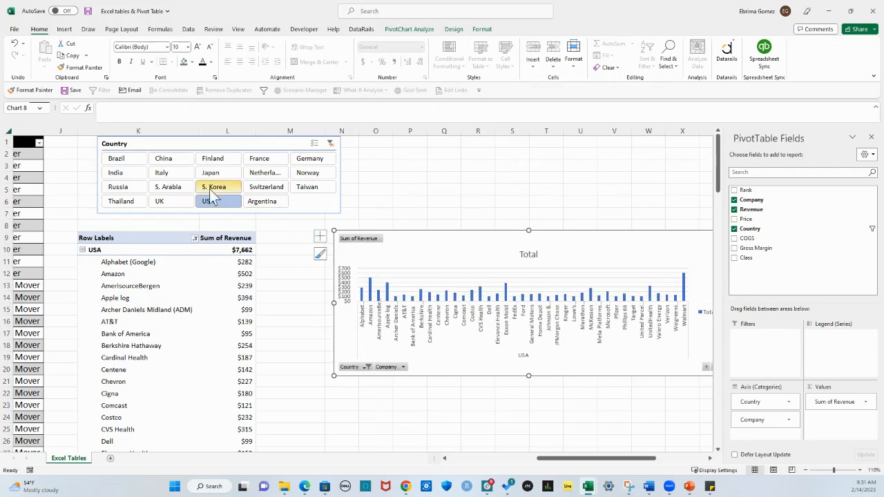
left_click(168, 201)
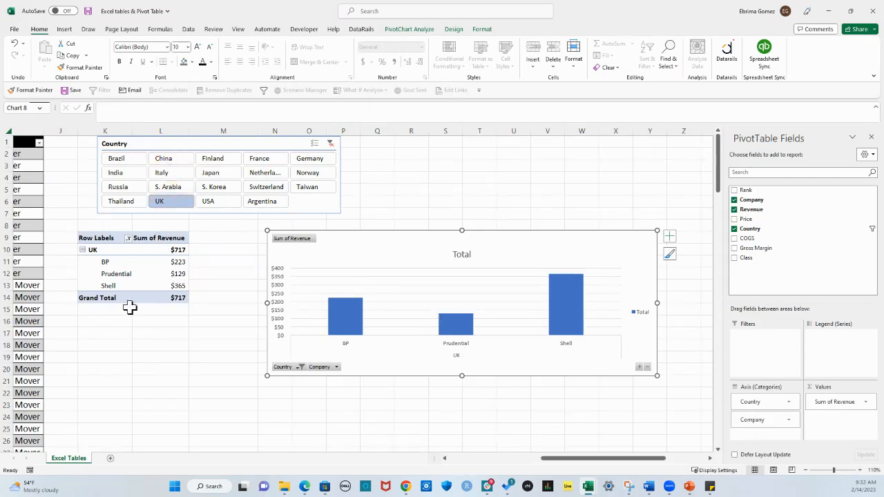
mouse_move(139, 274)
left_click(176, 162)
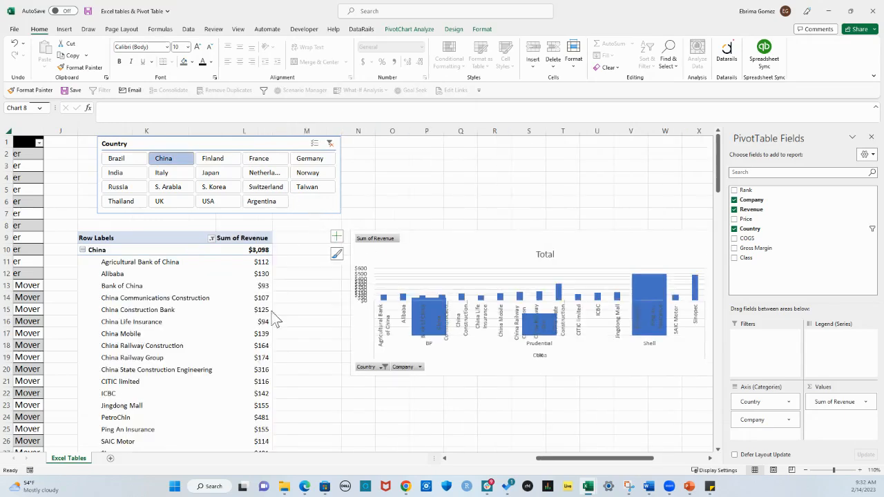
Change the PivotChart's chart type to Line
scroll(268, 334, "down", 3)
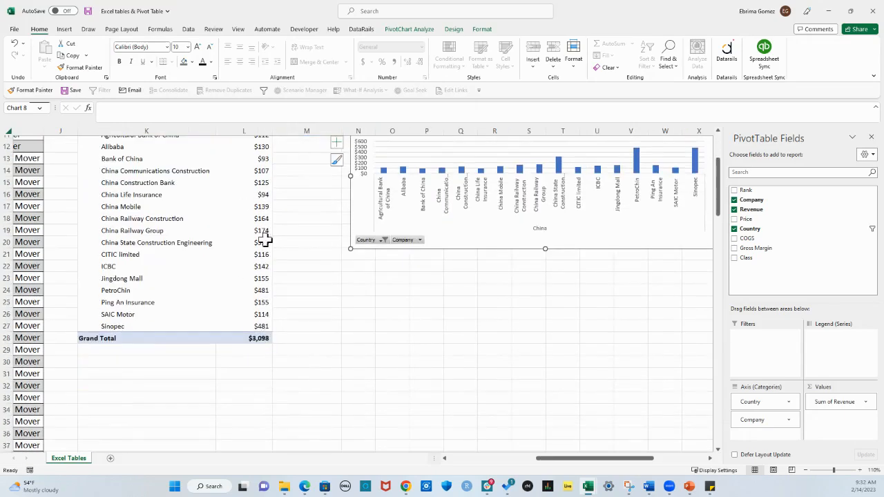
scroll(259, 349, "up", 3)
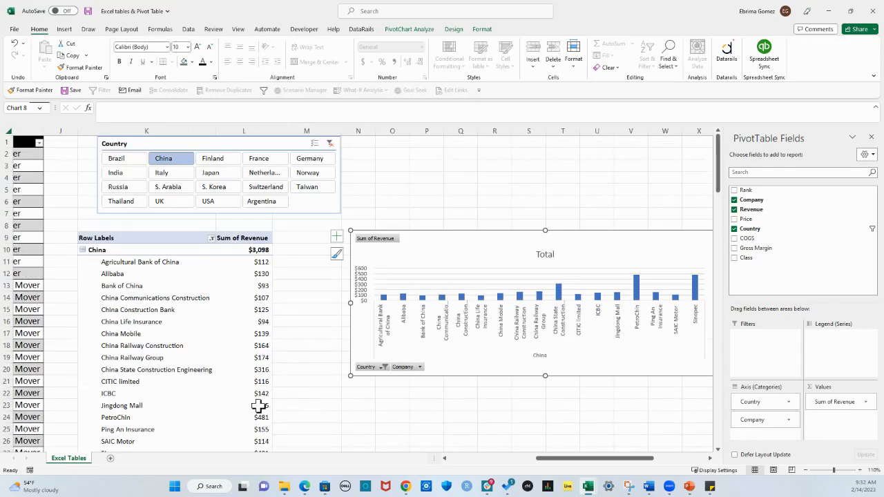
scroll(259, 403, "down", 1)
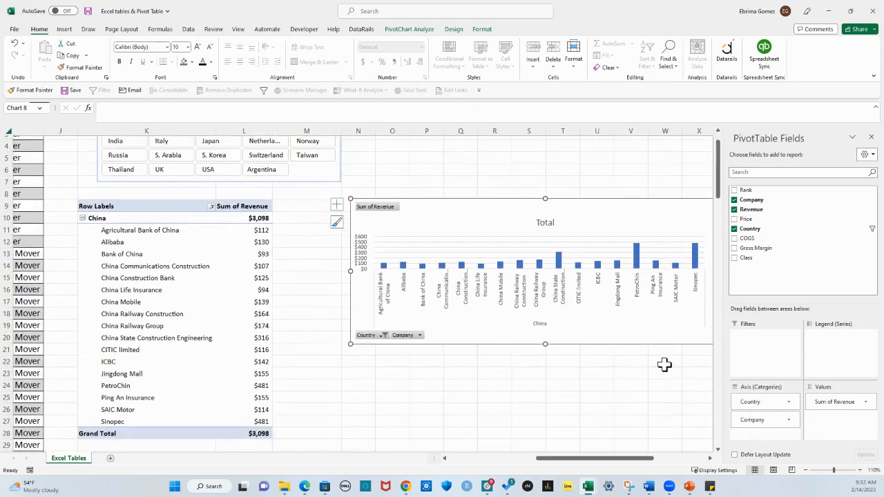
scroll(712, 460, "right", 2)
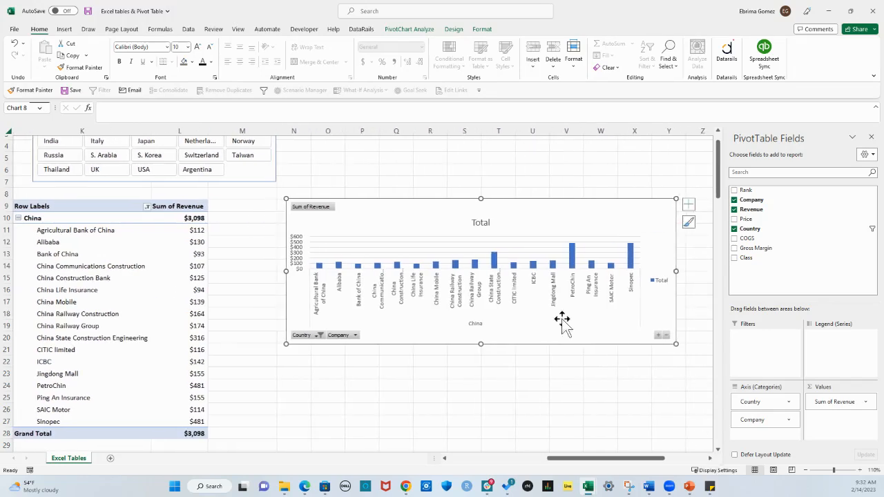
double_click(525, 342)
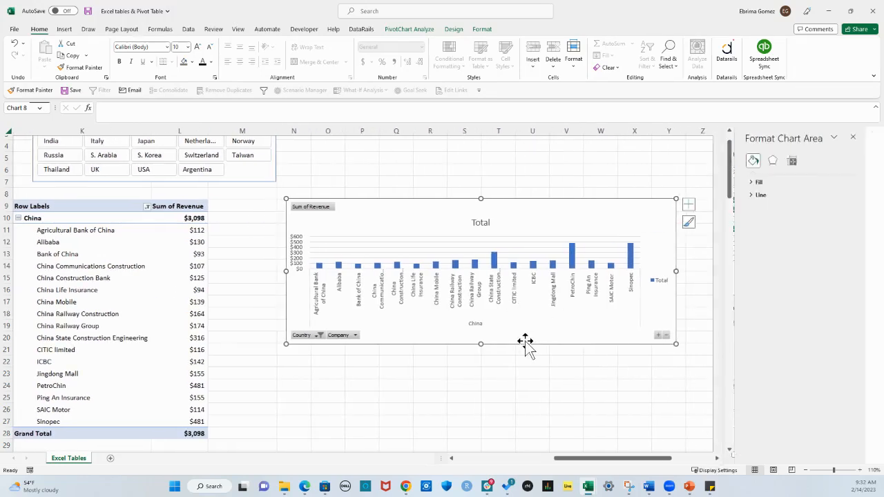
left_click(482, 31)
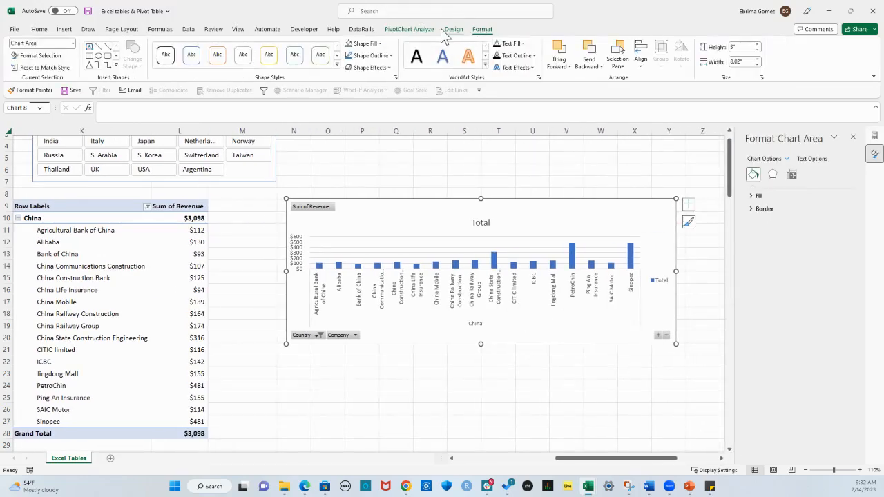
left_click(454, 30)
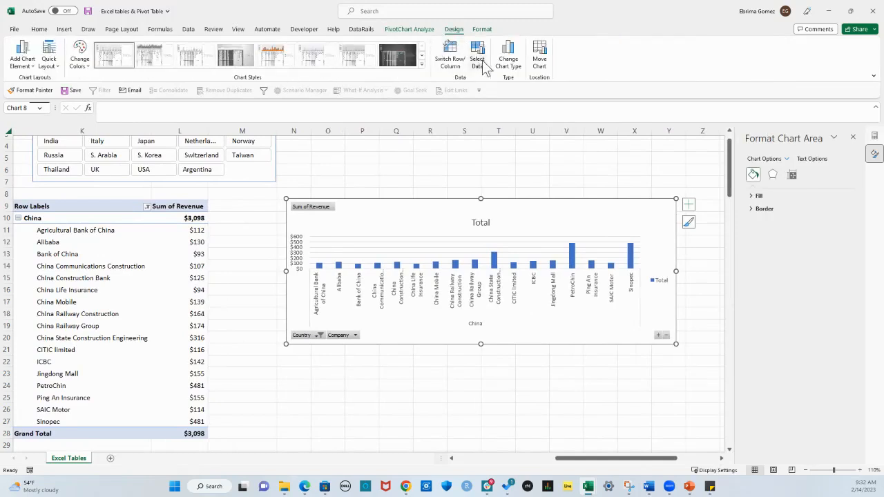
left_click(509, 58)
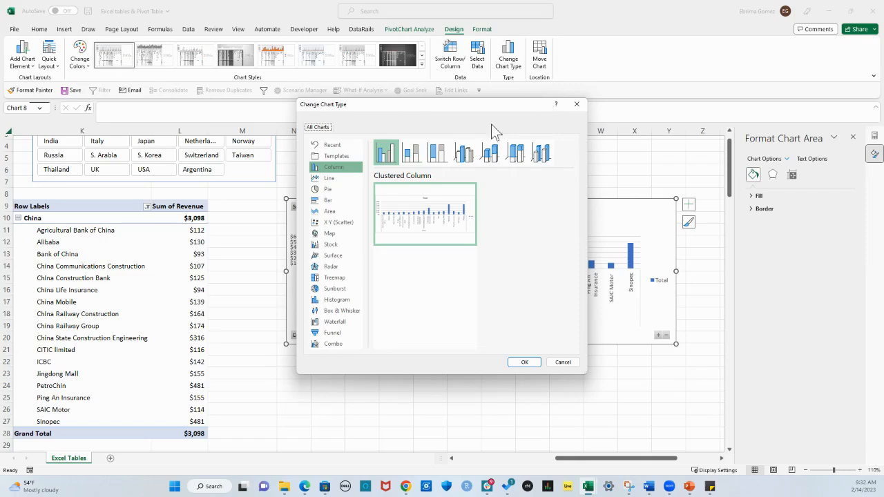
left_click(338, 178)
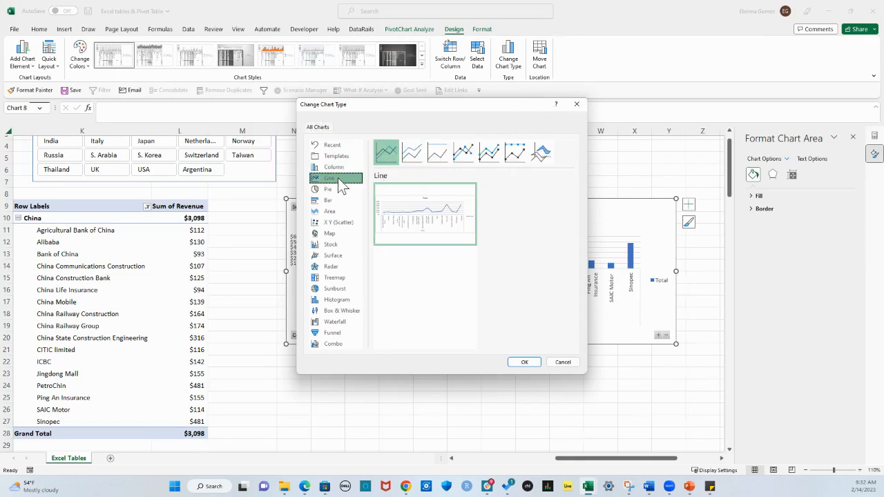
left_click(526, 365)
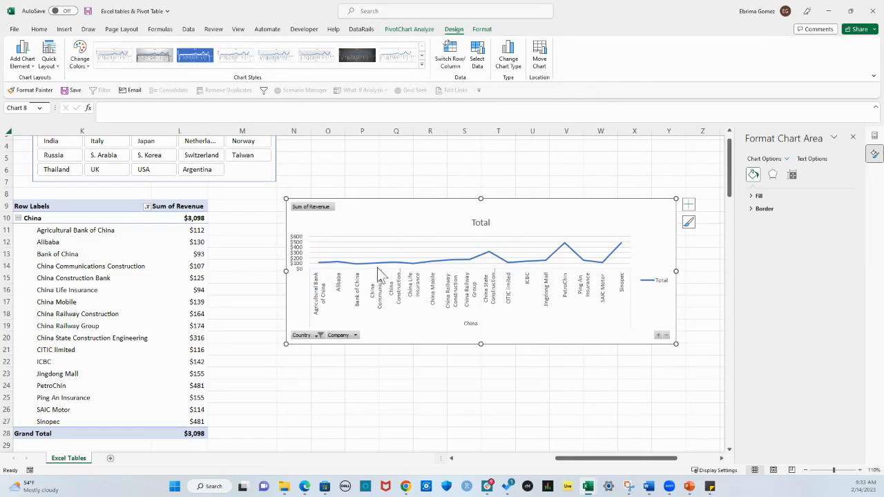
Change the PivotChart's chart type back to Clustered Column
left_click(511, 66)
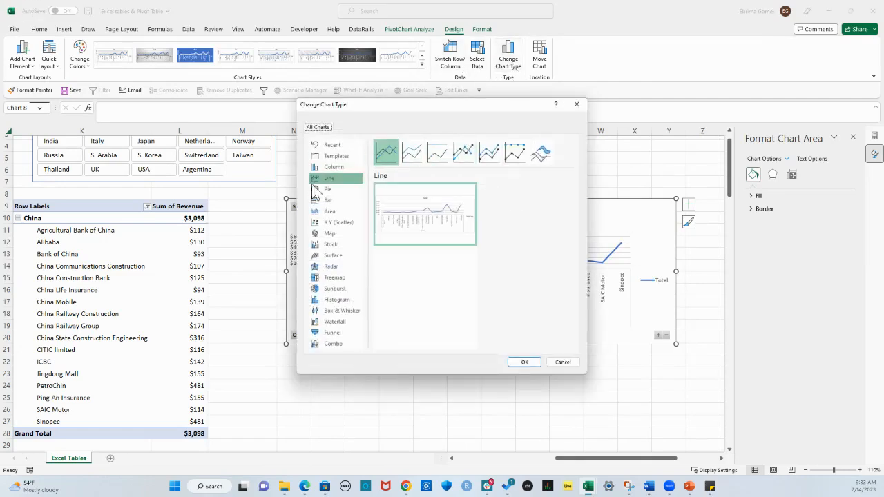
left_click(332, 167)
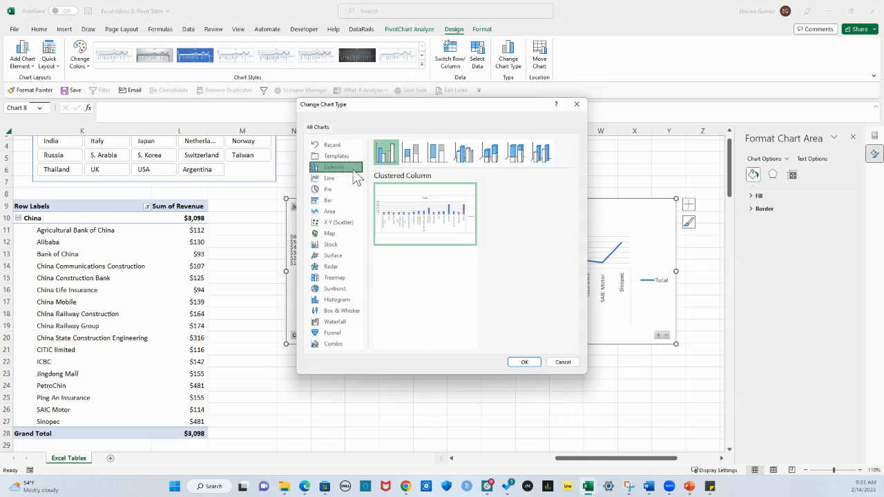
left_click(523, 362)
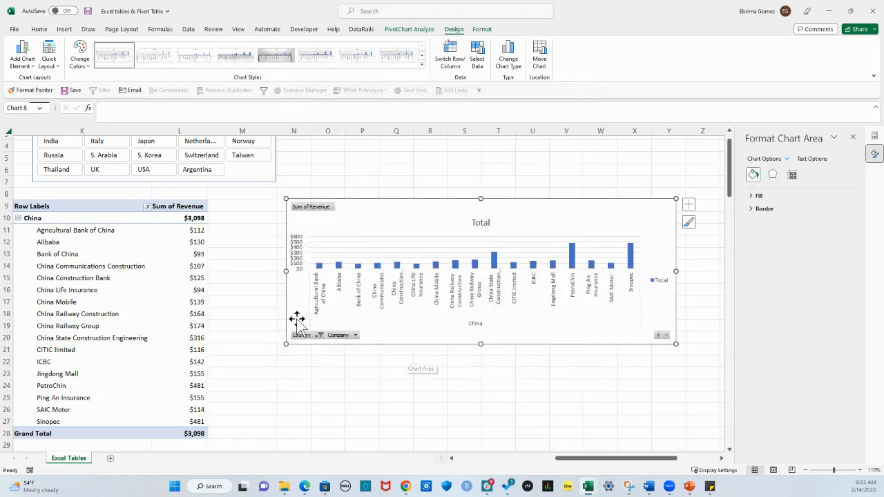
Filter the Country slicer to Brazil, add Italy and Finland using multi-select, and turn multi-select off
left_click(158, 273)
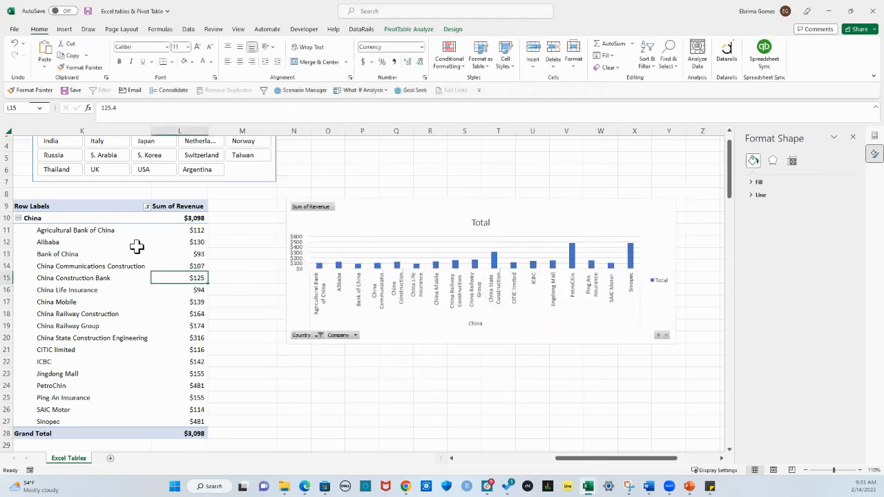
scroll(304, 335, "up", 1)
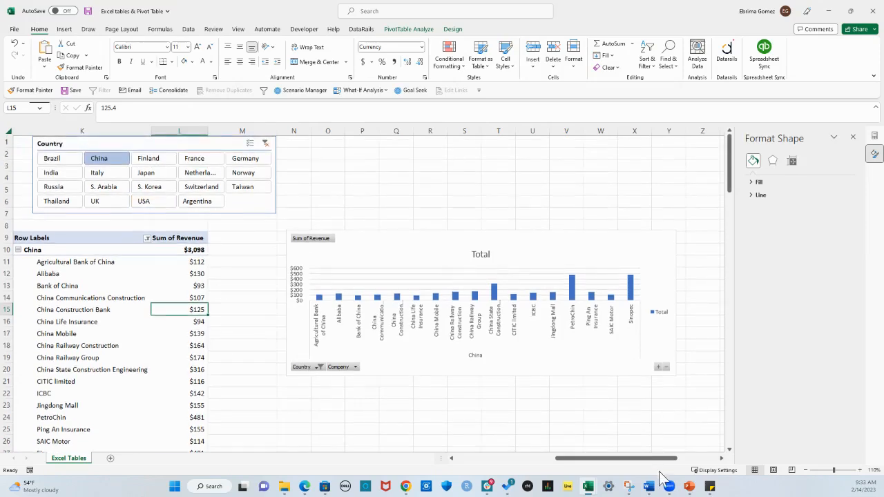
left_click(67, 161)
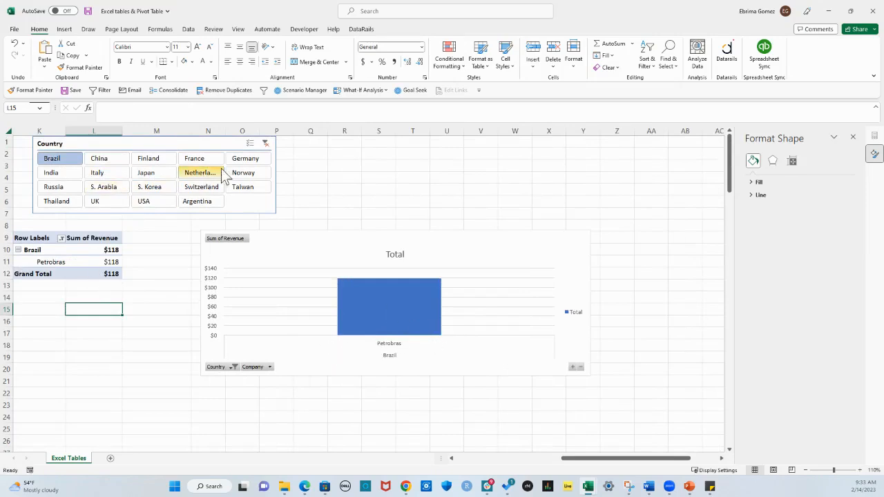
left_click(248, 143)
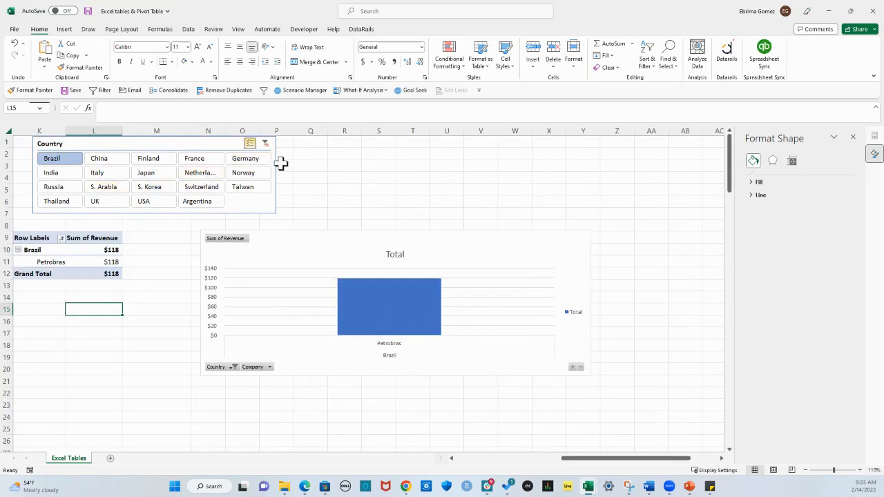
left_click(102, 174)
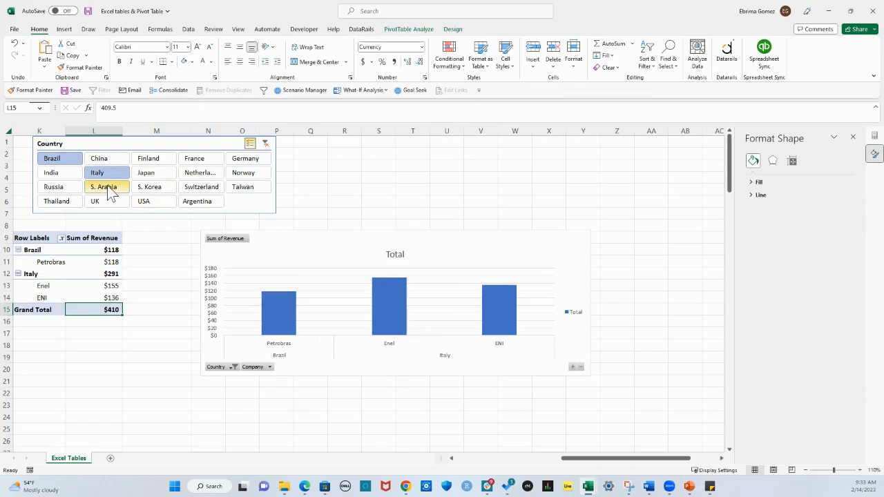
left_click(151, 164)
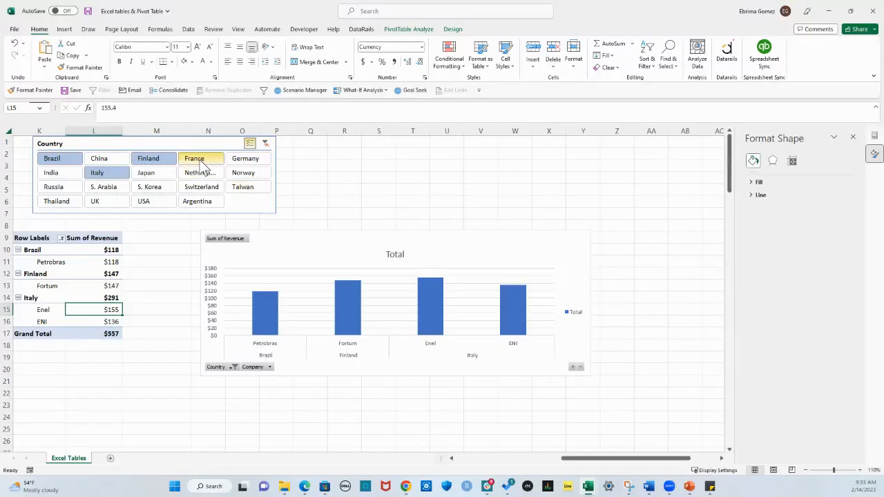
left_click(252, 144)
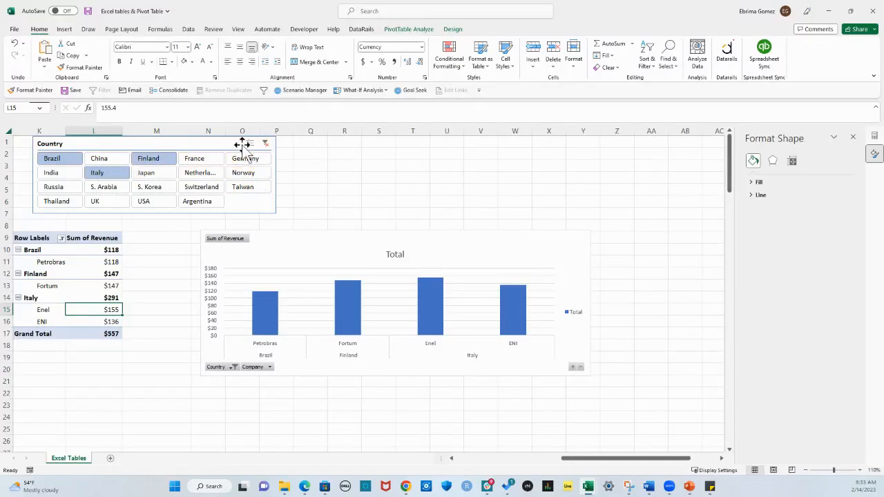
Clear the Country slicer's filter, and filter the PivotTable by Argentina and finally by USA only
left_click(266, 144)
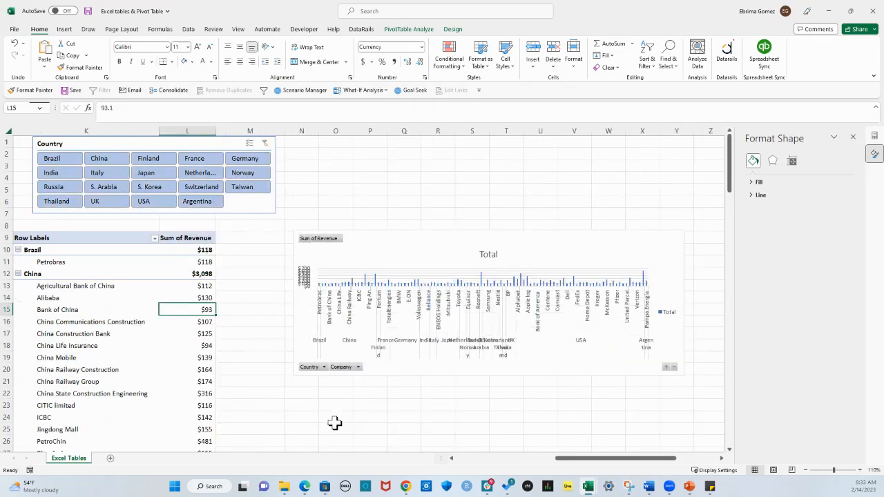
left_click(200, 203)
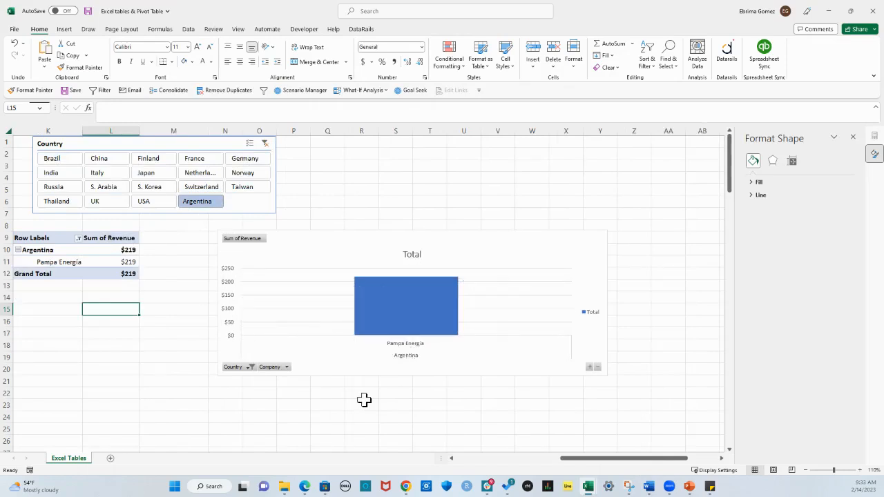
left_click(155, 201)
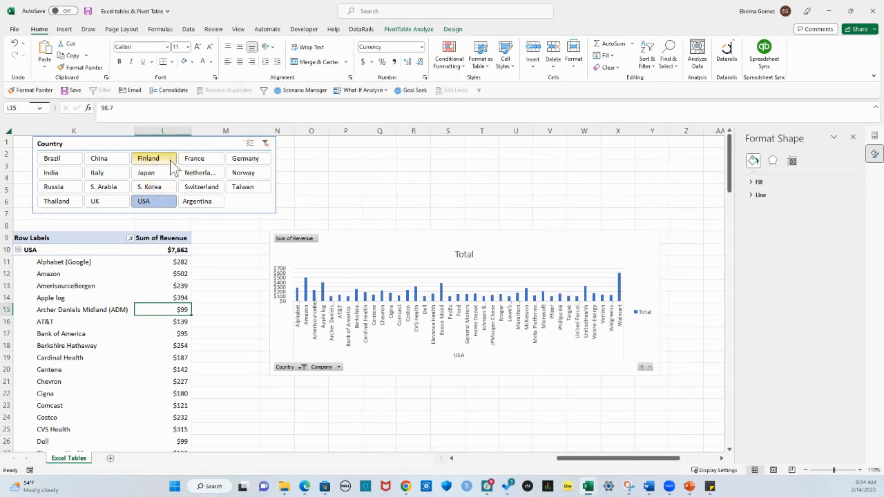
left_click_drag(574, 460, 523, 472)
left_click(405, 345)
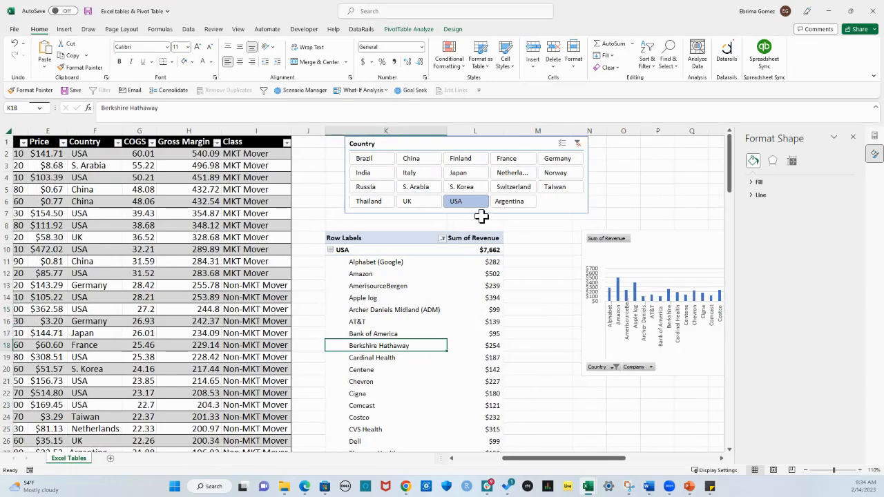
left_click(721, 458)
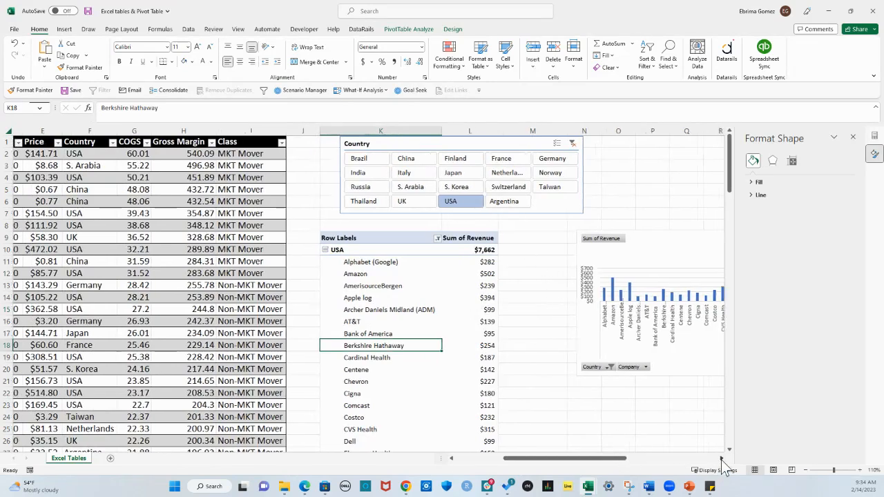
left_click(722, 459)
left_click(722, 459)
left_click(721, 460)
left_click(721, 459)
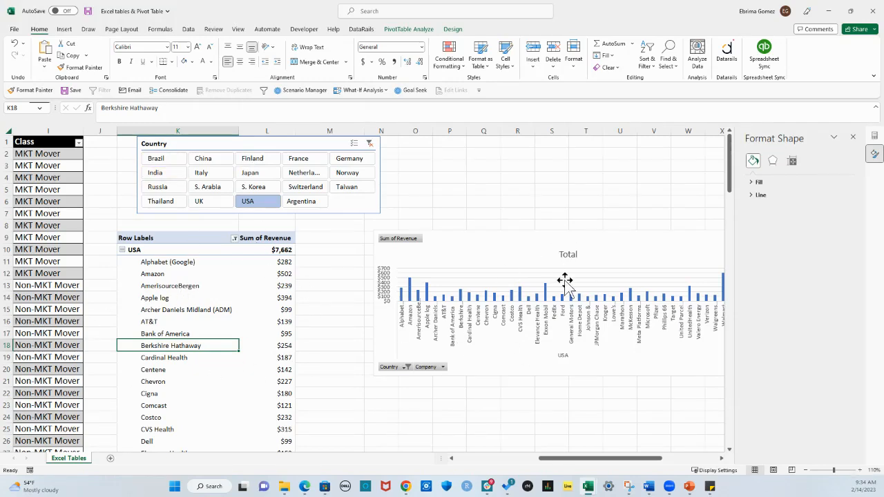
Rename the PivotTable as Revenue
left_click(200, 299)
left_click(410, 31)
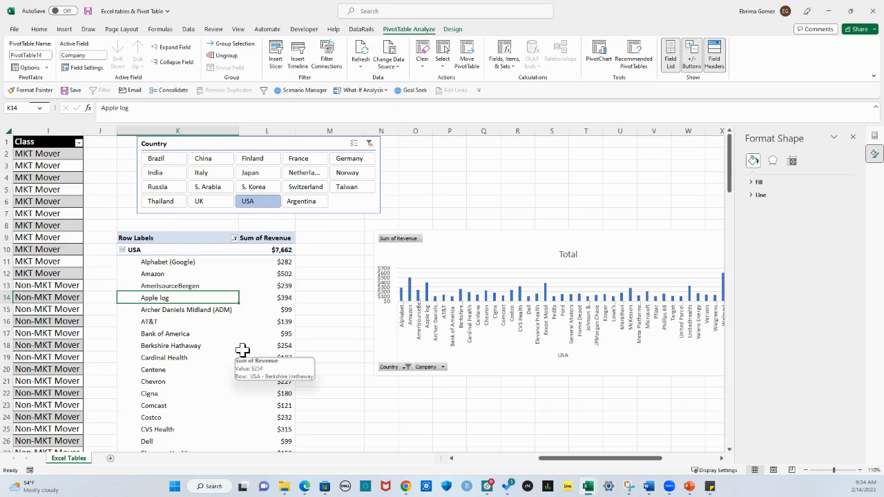
left_click(46, 55)
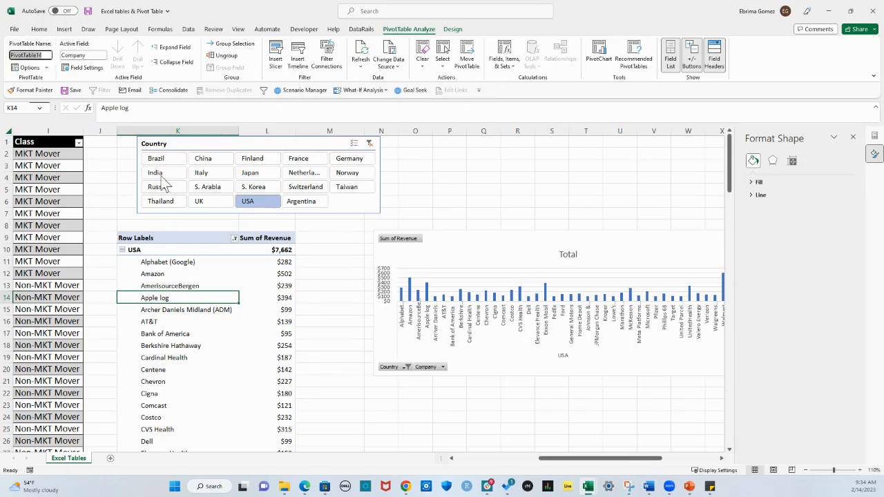
left_click(209, 322)
left_click(44, 54)
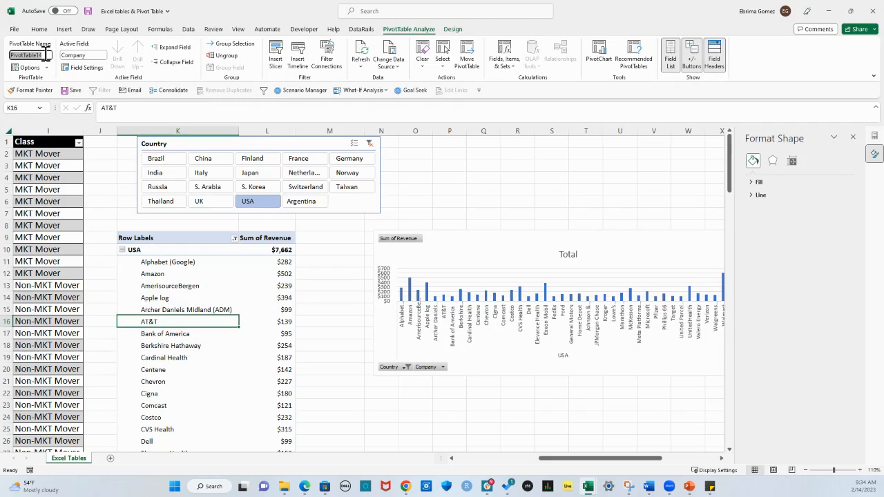
type("Revenue")
left_click(249, 310)
left_click(236, 279)
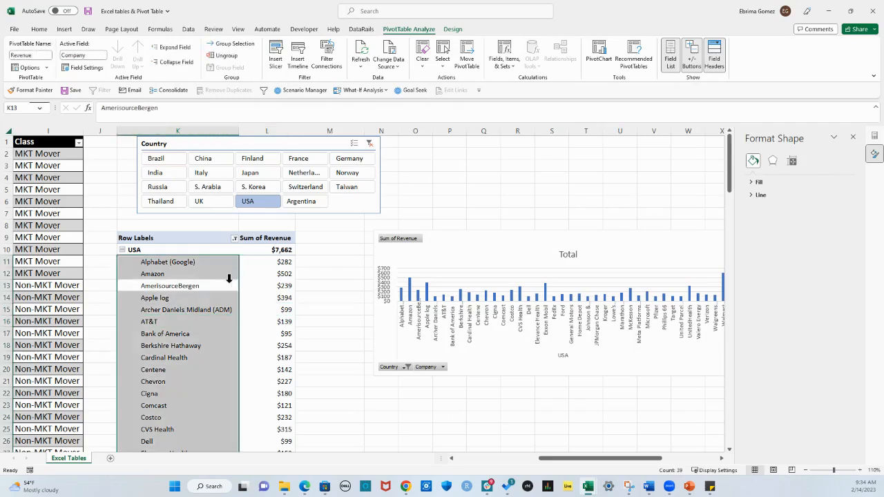
left_click(212, 325)
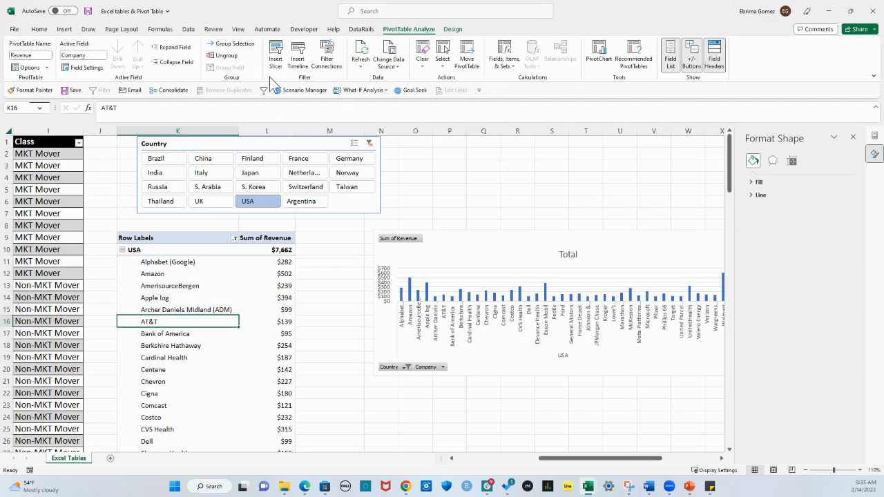
Turn on banded rows in the PivotTable's style options
left_click(453, 31)
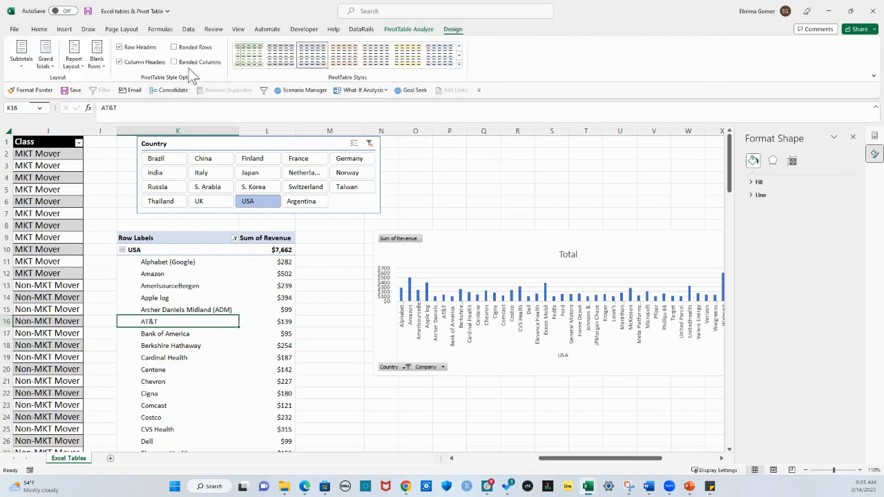
left_click(173, 47)
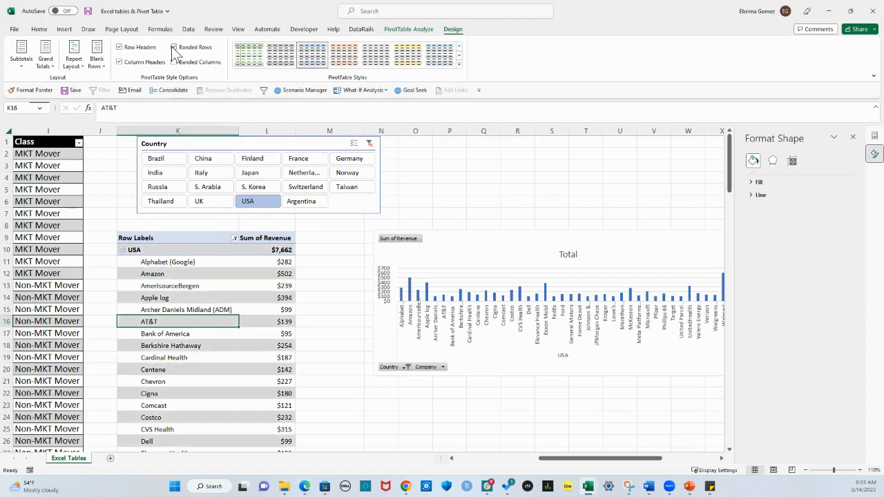
Set the PivotTable to show no subtotals and check its rows
left_click(21, 61)
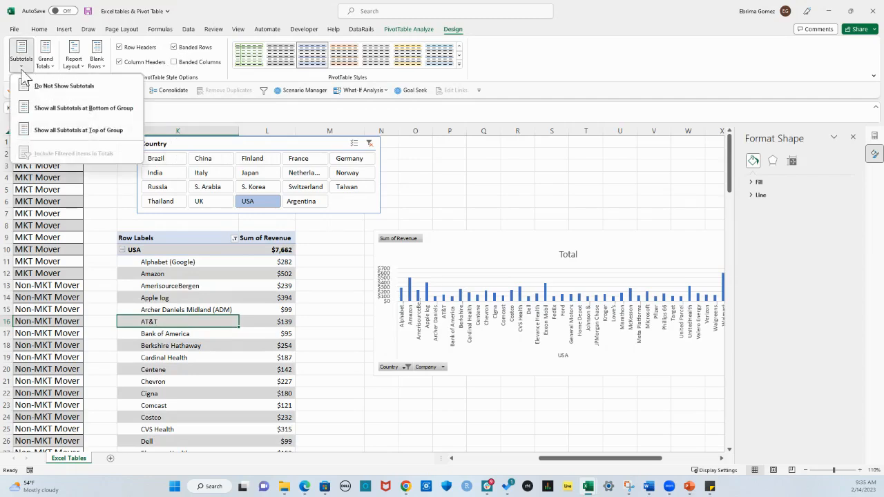
left_click(69, 90)
scroll(192, 302, "down", 11)
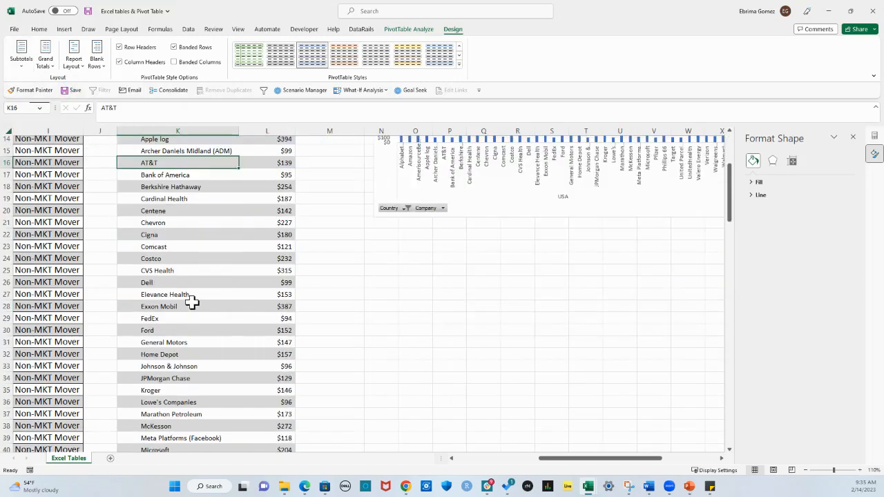
scroll(195, 302, "up", 11)
Show all of the PivotTable's subtotals at the bottom of each group
left_click(21, 67)
left_click(63, 113)
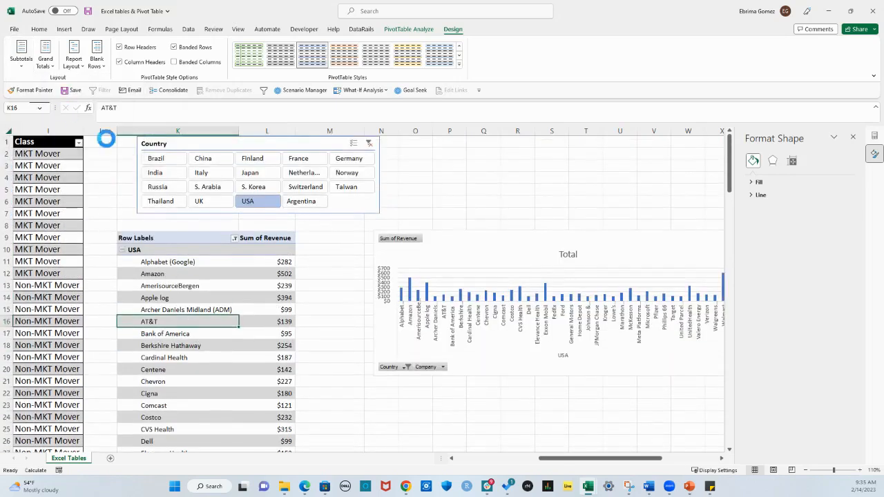
left_click(232, 286)
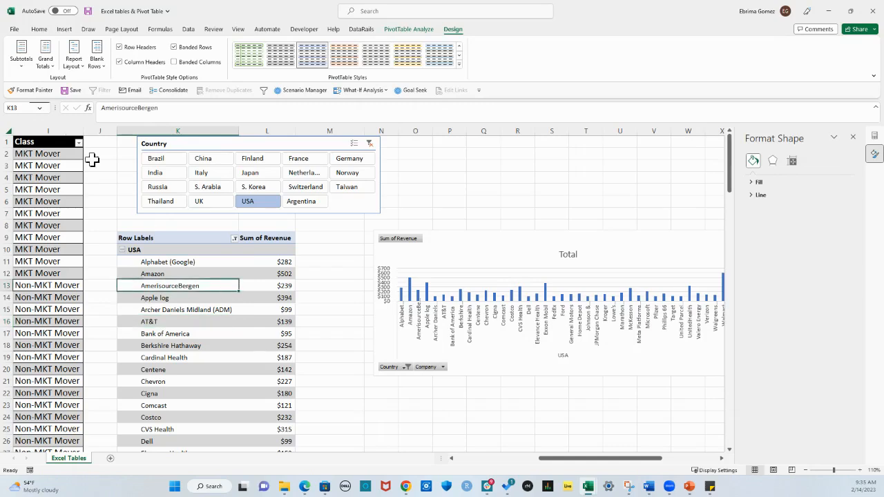
Turn the PivotTable's grand totals off for rows and columns, and turn them back on for both
left_click(54, 67)
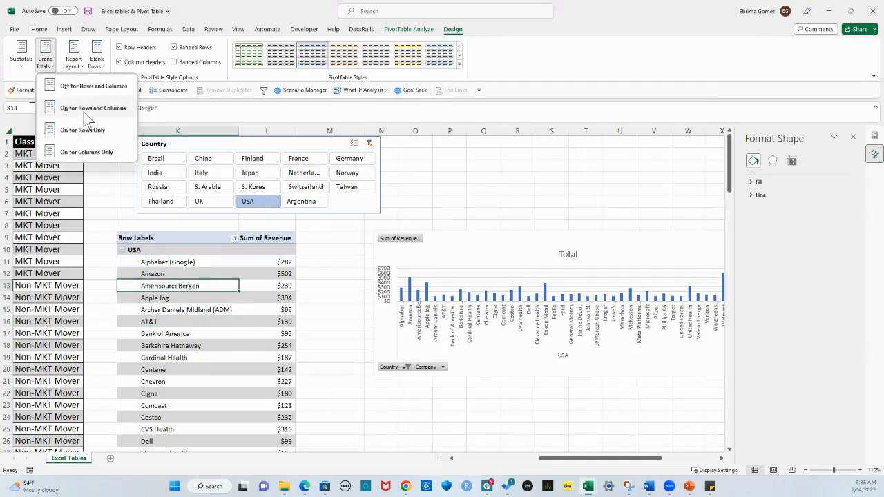
left_click(90, 88)
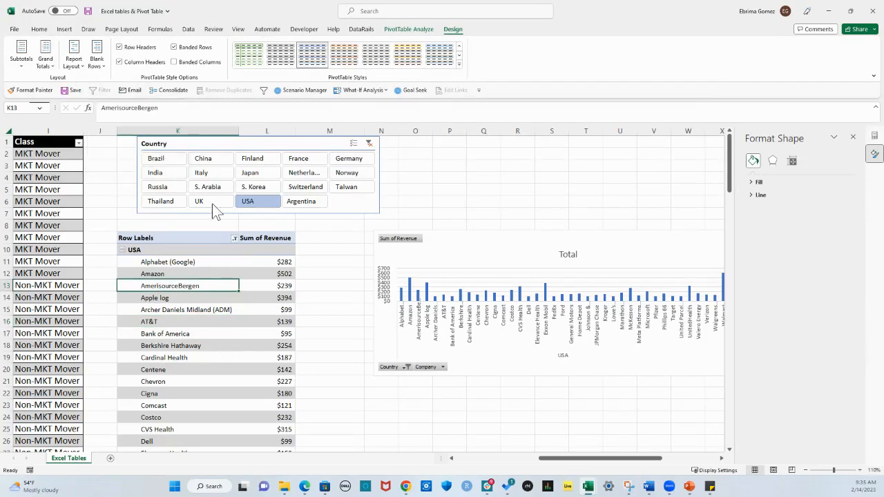
left_click(53, 63)
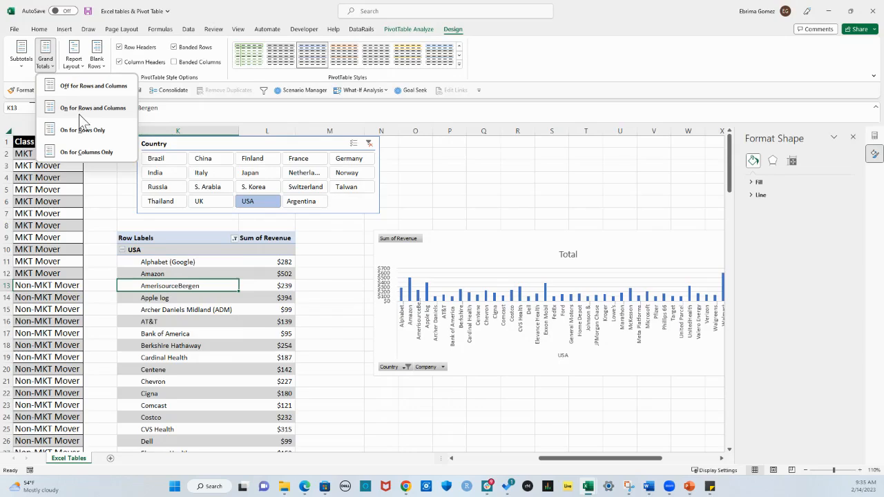
left_click(101, 112)
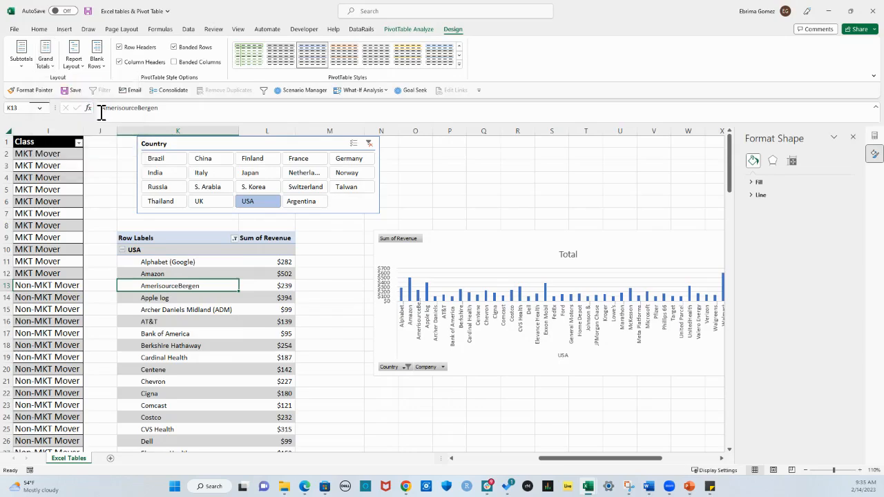
left_click(247, 322)
left_click(238, 286)
scroll(237, 288, "down", 10)
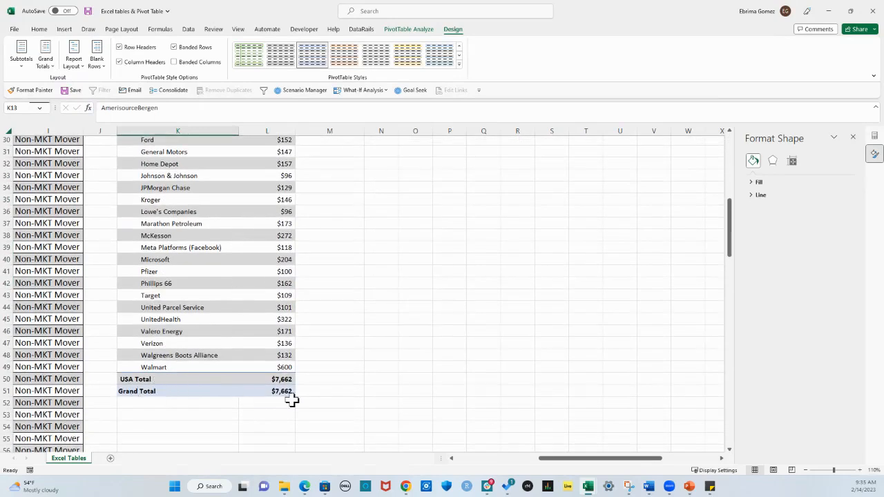
Set the PivotTable's grand totals to on for rows only
left_click(73, 58)
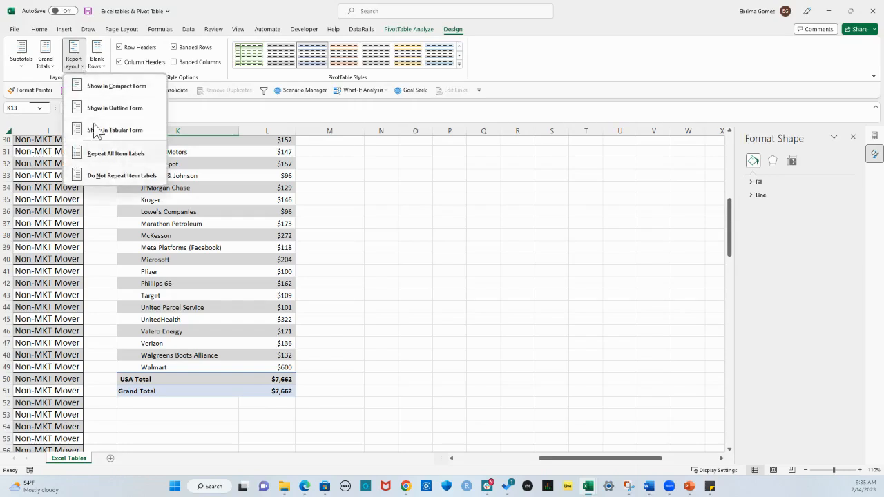
left_click(54, 66)
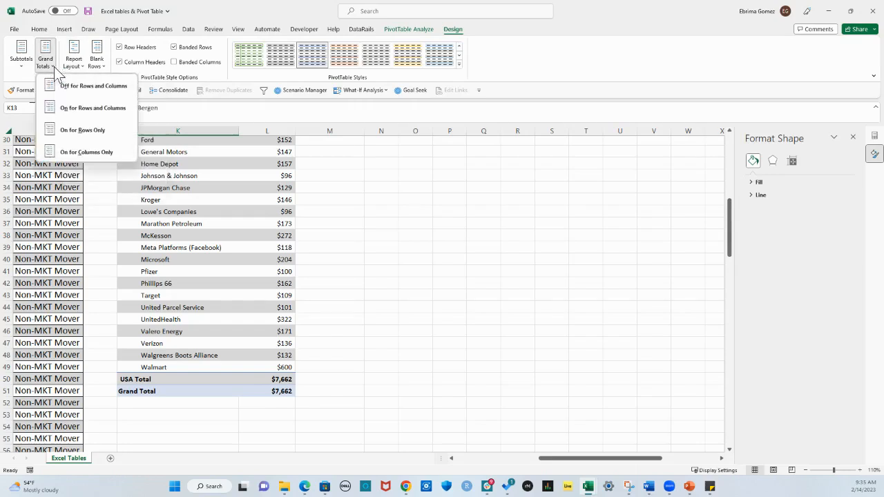
left_click(71, 133)
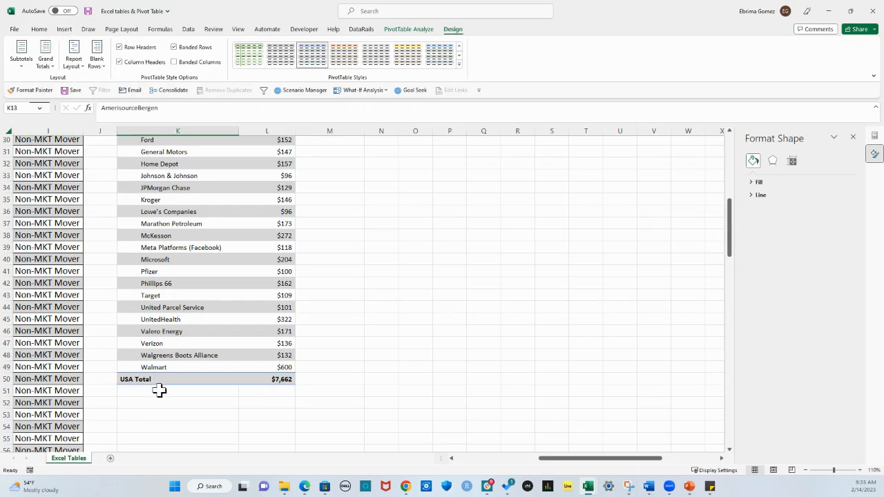
Set the PivotTable's grand totals to on for columns only
left_click(54, 67)
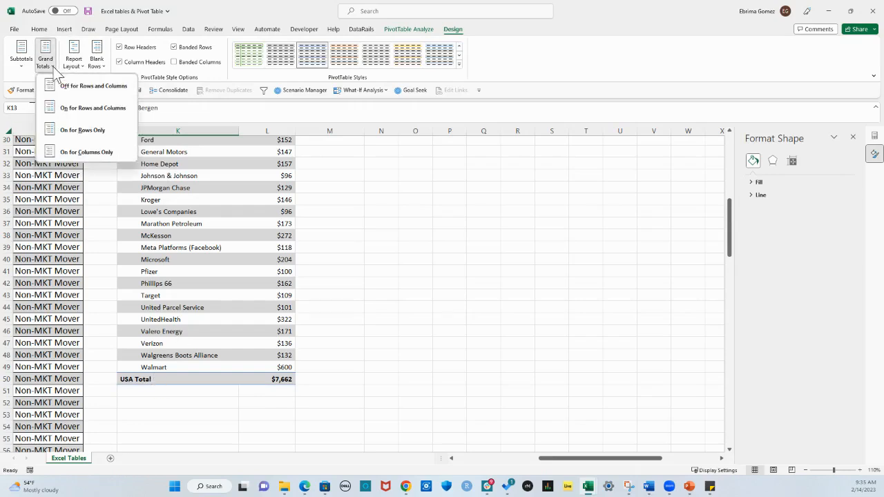
left_click(71, 156)
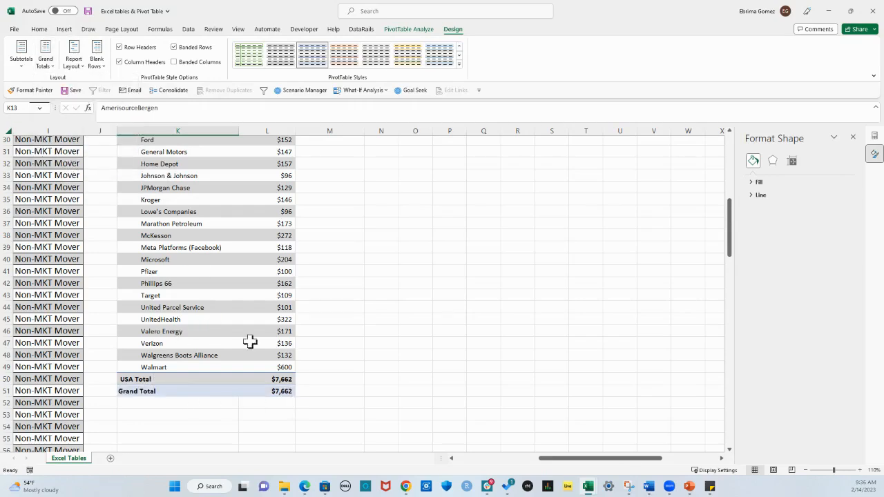
left_click(45, 61)
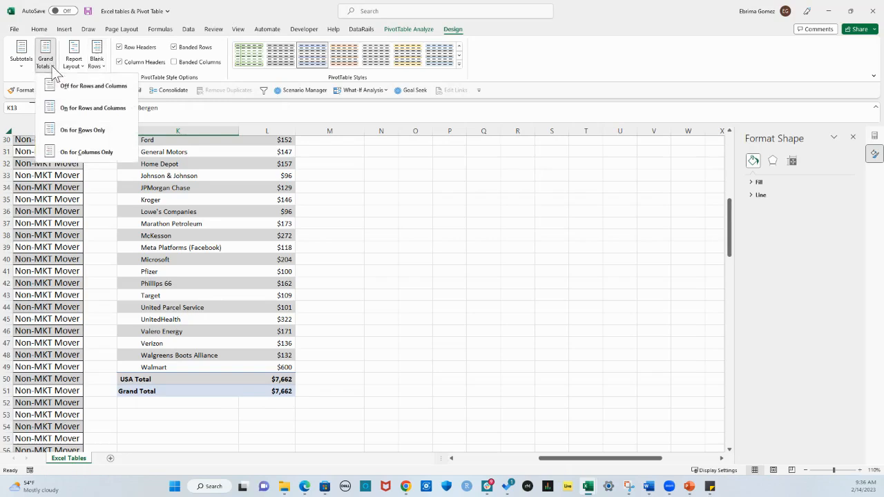
left_click(285, 188)
scroll(232, 286, "up", 5)
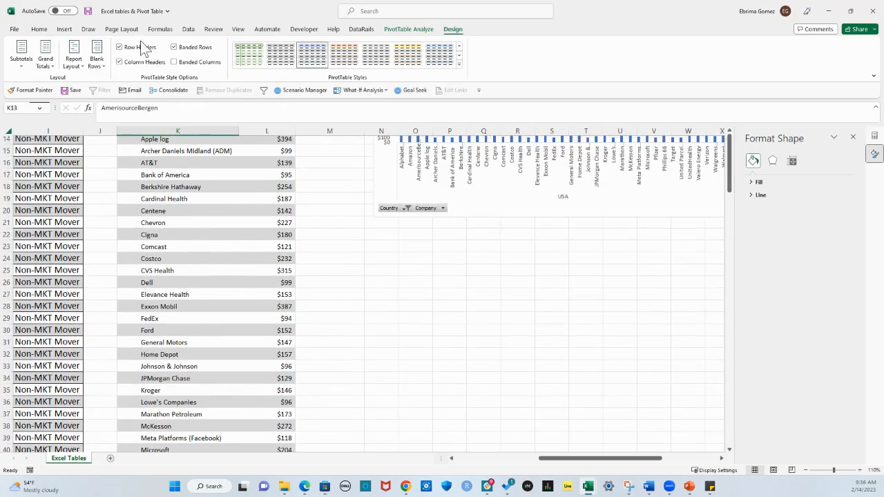
Change the PivotTable's report layout to Outline Form and look over its rows
left_click(73, 61)
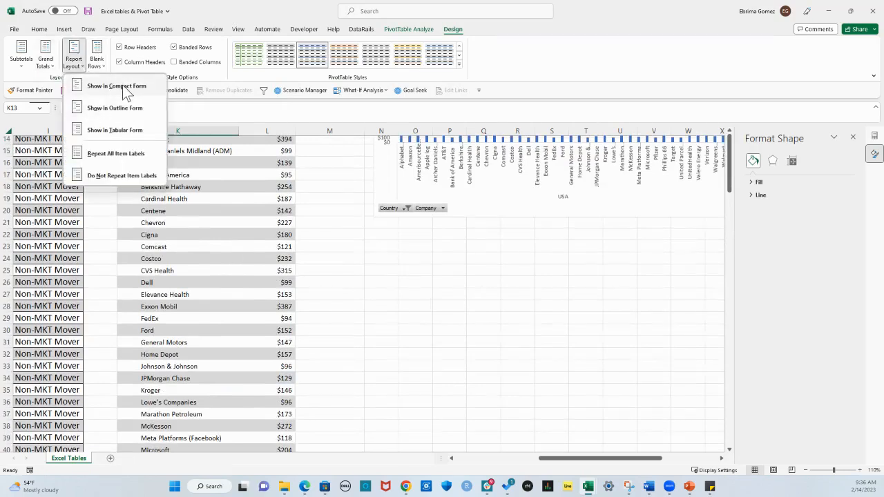
left_click(122, 108)
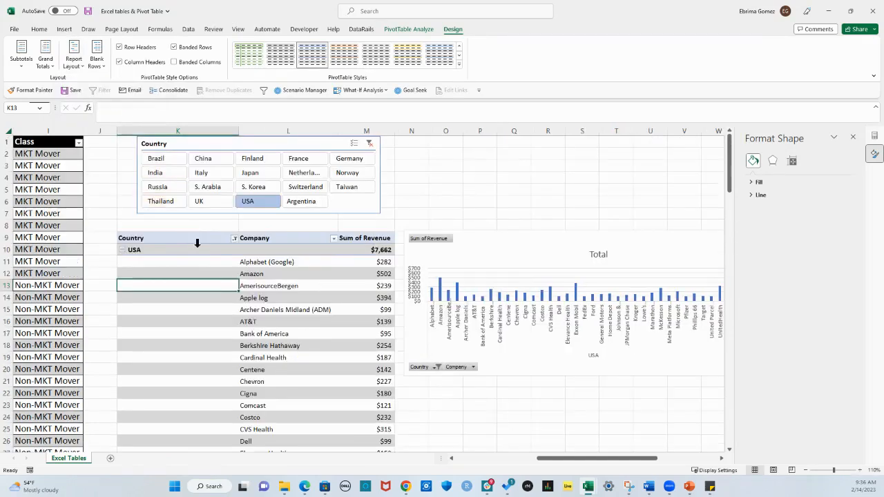
scroll(246, 313, "down", 4)
scroll(246, 312, "up", 4)
Repeat all item labels in the PivotTable and check the Country column down its rows
left_click(88, 68)
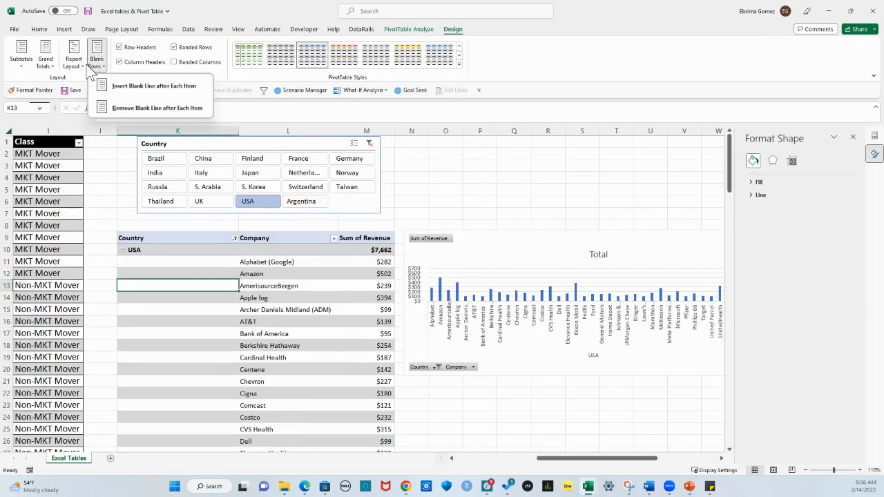
left_click(82, 68)
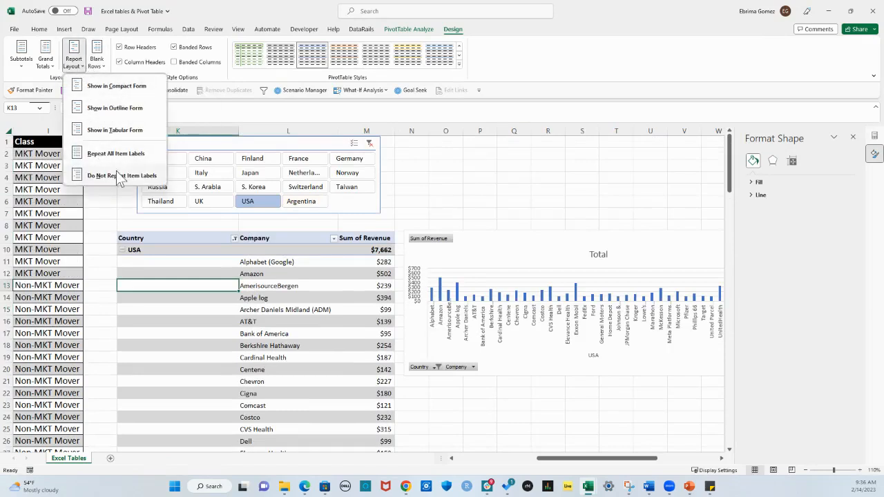
left_click(108, 153)
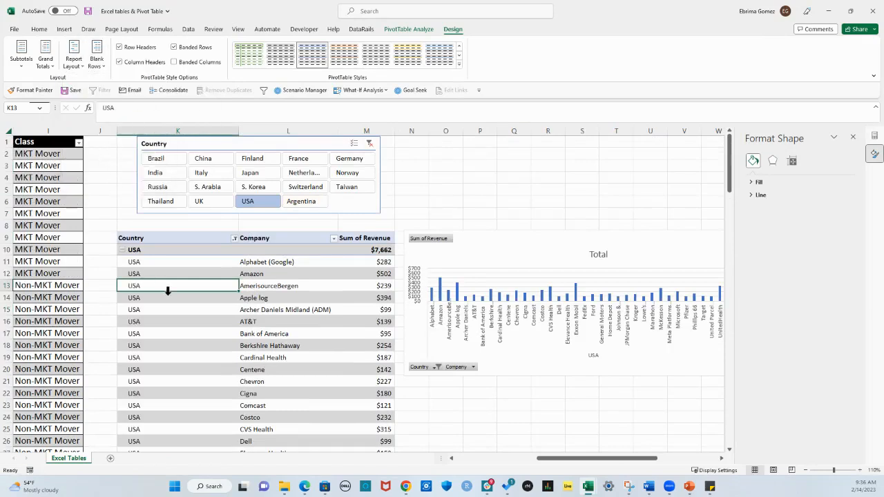
left_click(141, 262)
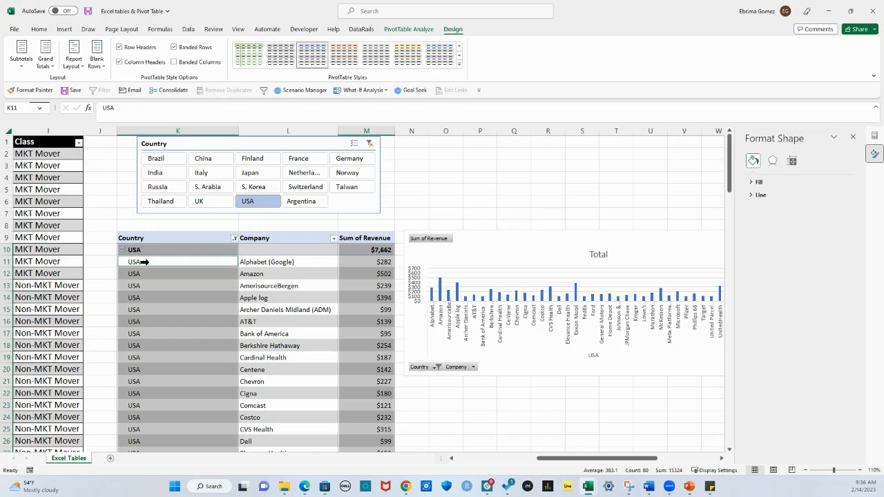
scroll(154, 290, "down", 13)
scroll(154, 291, "up", 7)
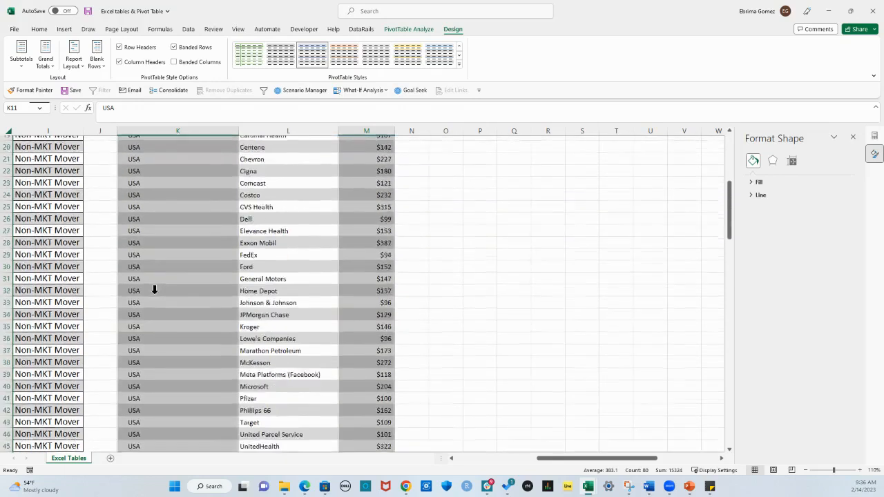
scroll(154, 290, "up", 6)
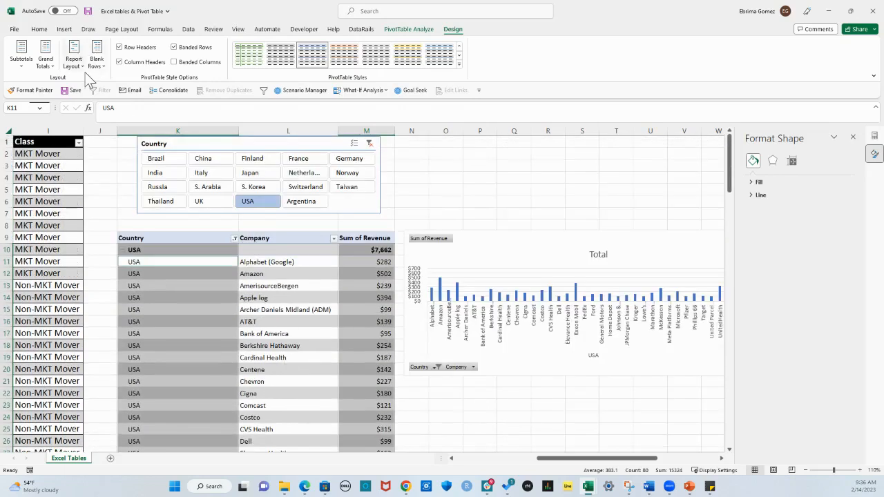
Stop repeating item labels in the PivotTable and check the Country column down its rows
left_click(73, 58)
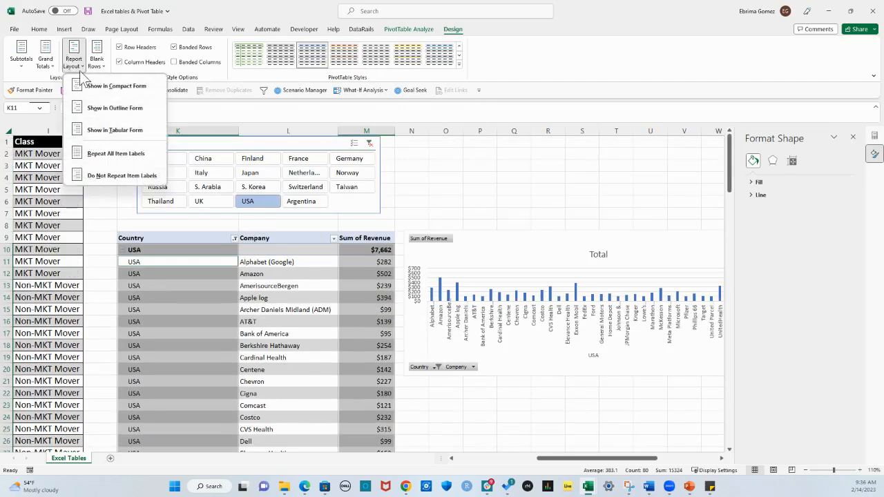
left_click(113, 176)
scroll(226, 319, "down", 3)
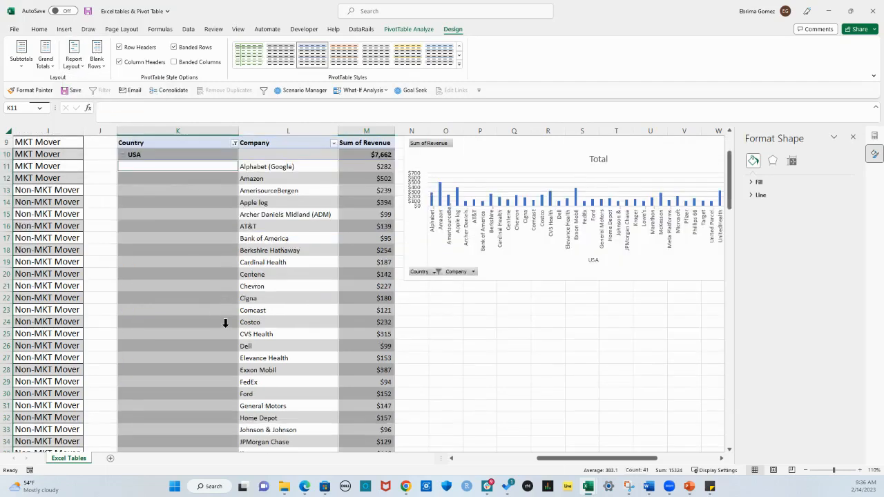
scroll(226, 319, "up", 3)
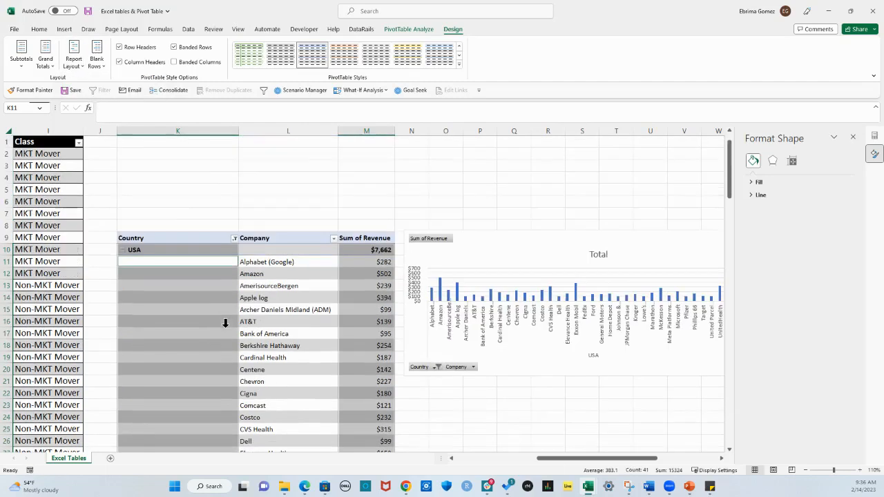
Change the PivotTable's report layout to Compact Form and select a company row
left_click(74, 61)
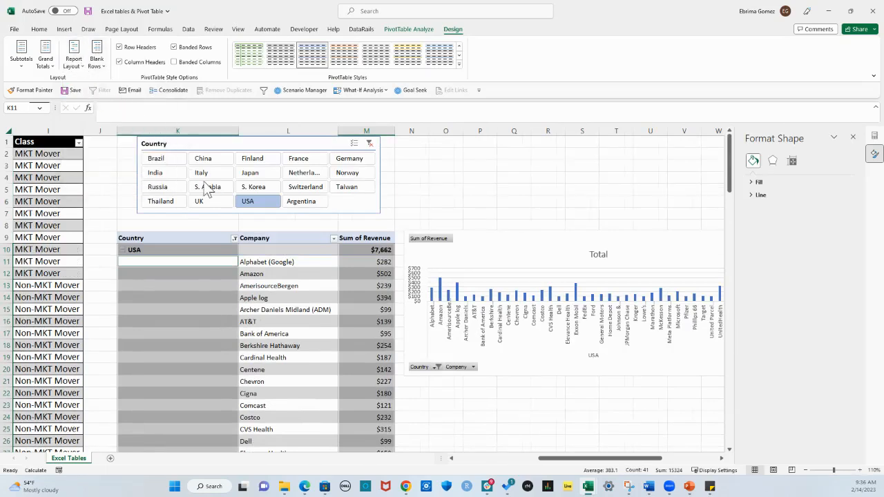
left_click(251, 321)
left_click(231, 333)
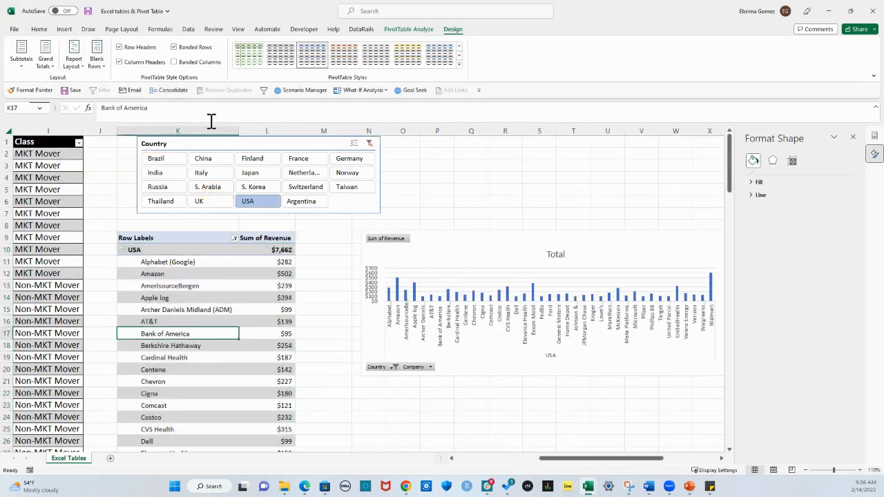
Clear the Country slicer filter and look over the PivotTable rows for all countries
left_click(106, 67)
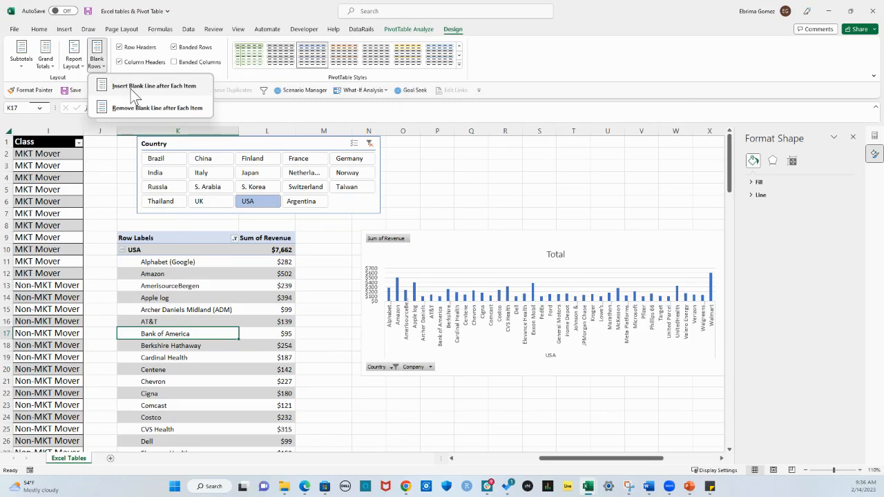
left_click(371, 144)
left_click(370, 143)
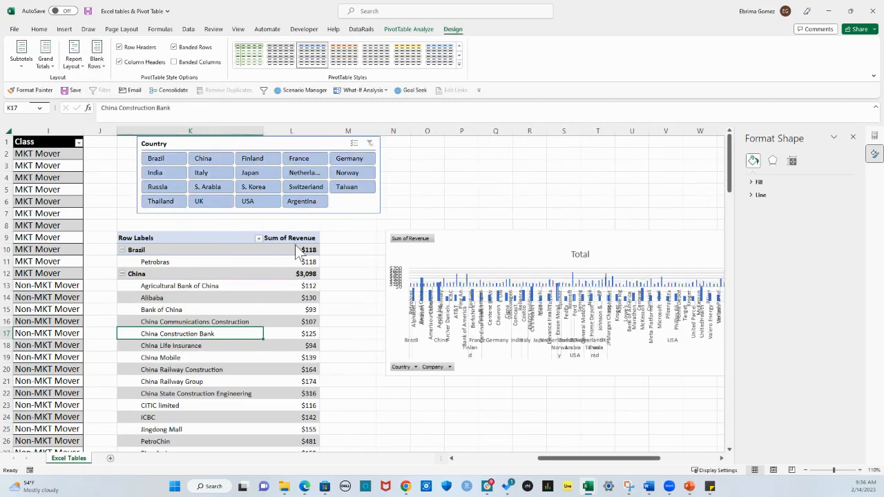
scroll(245, 322, "down", 5)
scroll(244, 324, "up", 5)
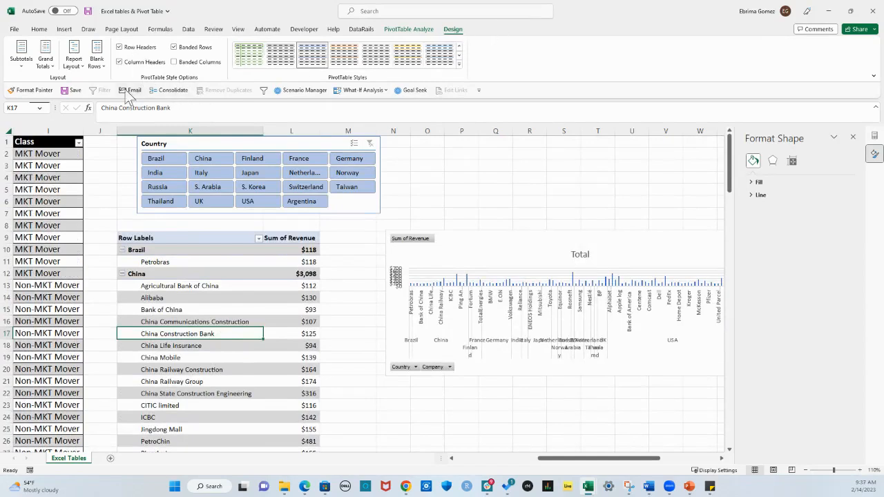
Insert a blank line after each item in the PivotTable and look over the spacing between country groups
left_click(220, 322)
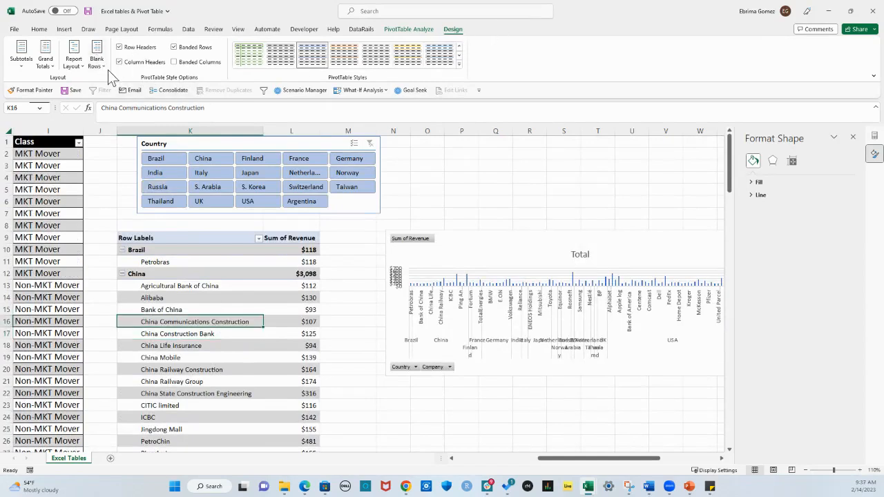
left_click(103, 65)
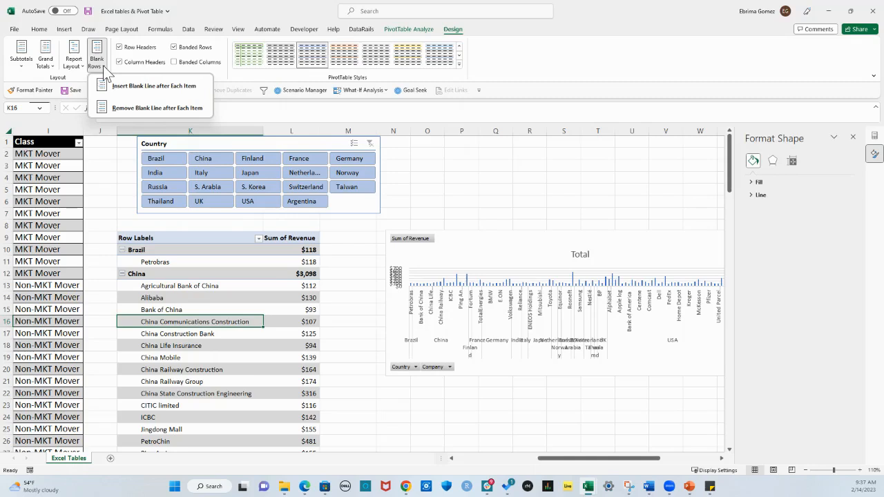
left_click(132, 89)
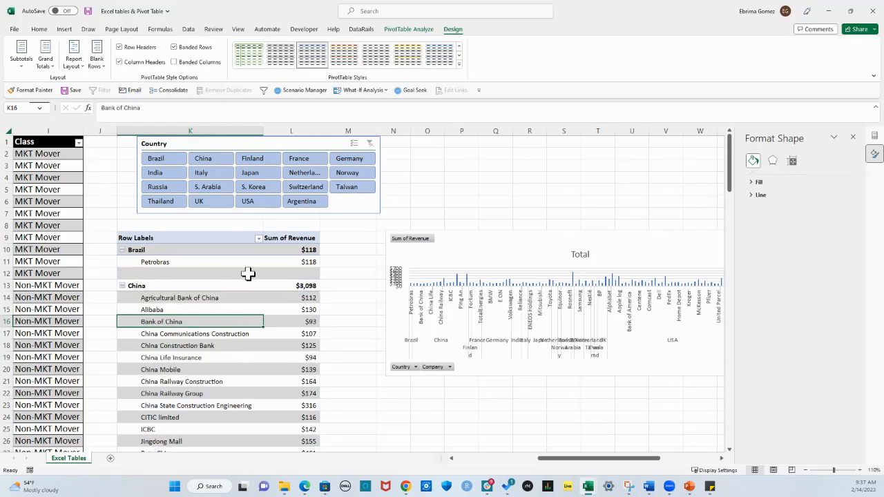
scroll(223, 296, "down", 7)
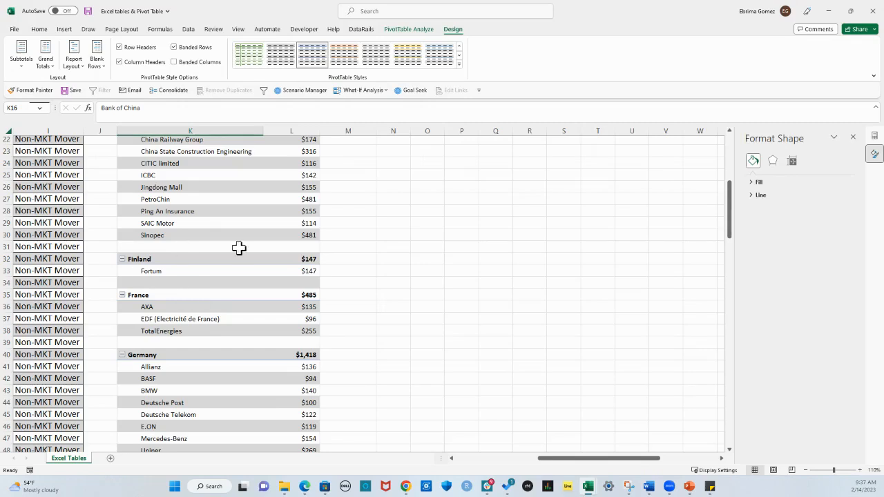
scroll(242, 367, "down", 4)
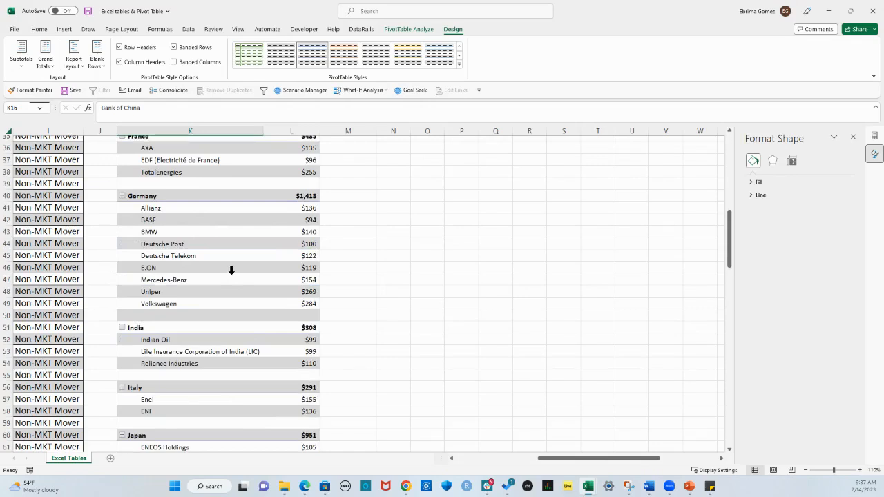
scroll(232, 270, "up", 4)
Remove the blank line after each item in the PivotTable
left_click(97, 65)
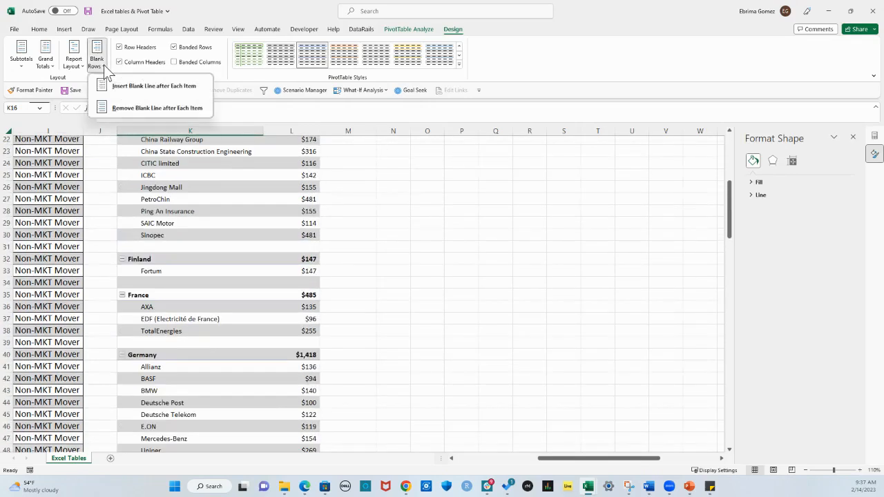
left_click(135, 109)
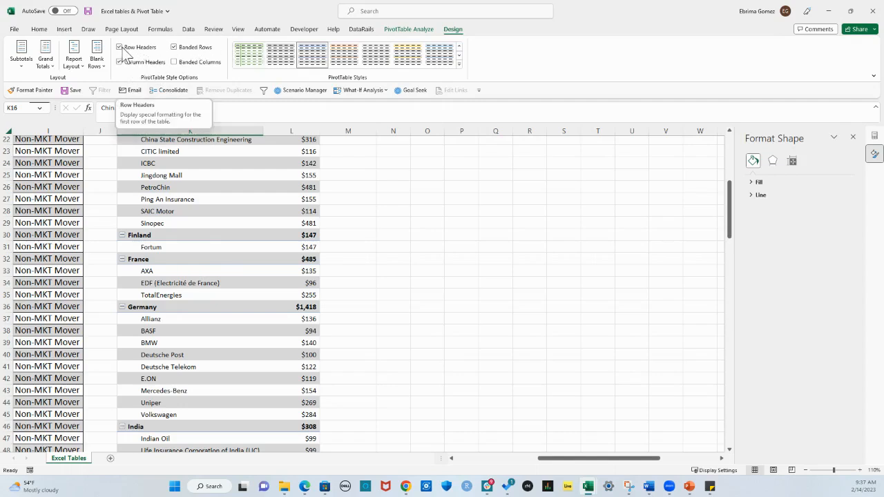
scroll(241, 205, "up", 7)
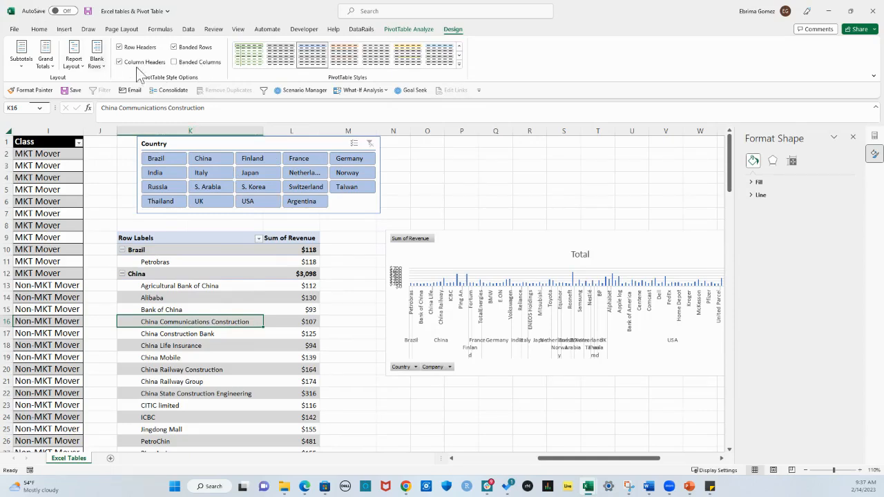
Try the PivotTable style options by switching column headers off and on again, and banded columns on and off again
left_click(119, 62)
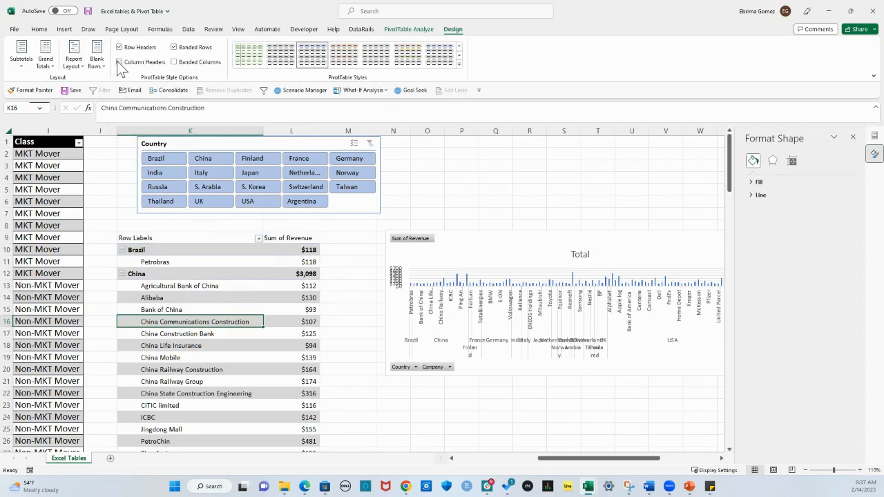
left_click(119, 62)
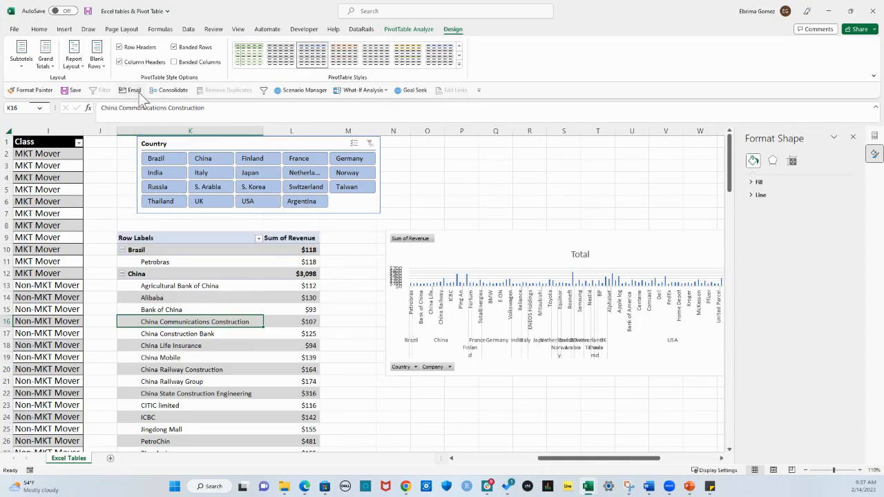
left_click(174, 62)
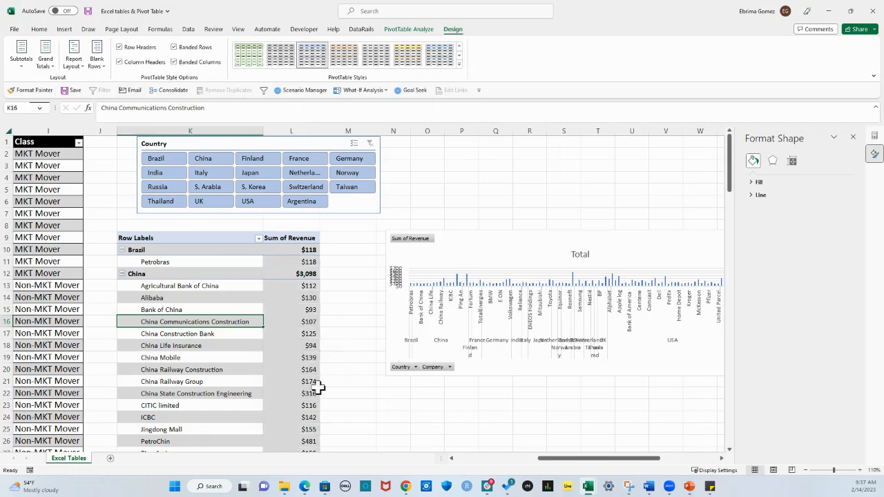
left_click(174, 62)
Try the light yellow and light blue banded PivotTable styles and look over the formatted rows
left_click(260, 302)
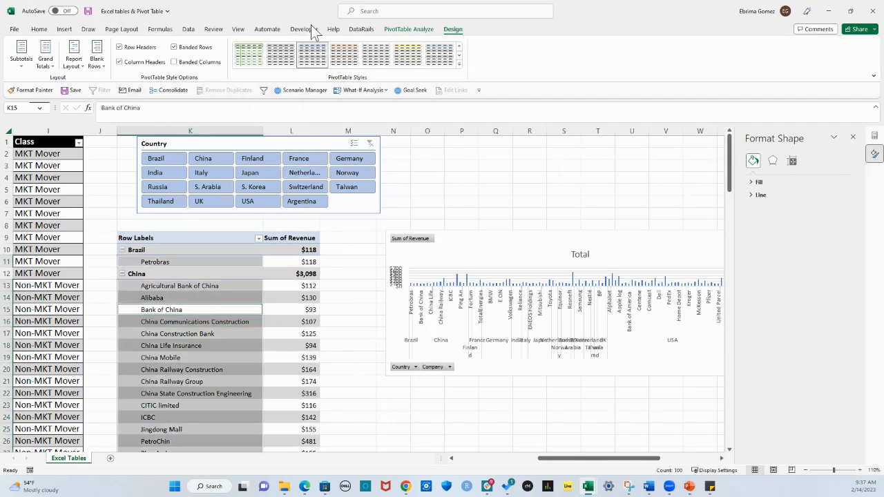
left_click(276, 284)
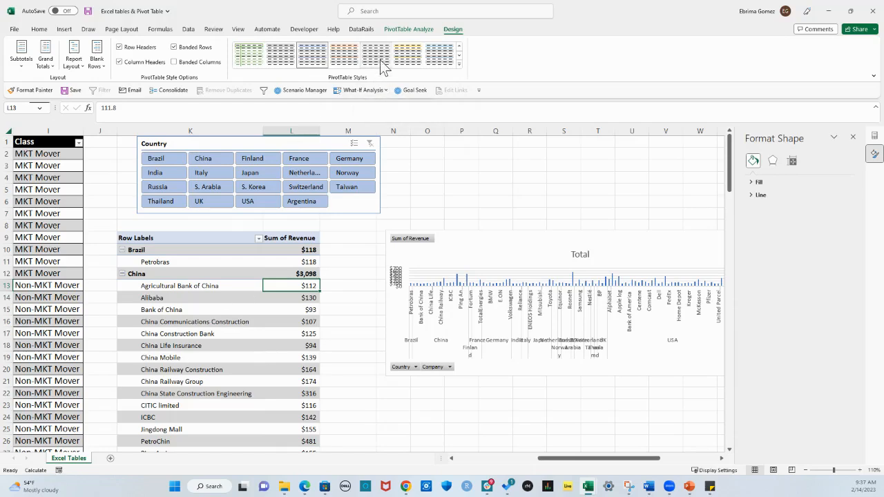
left_click(411, 55)
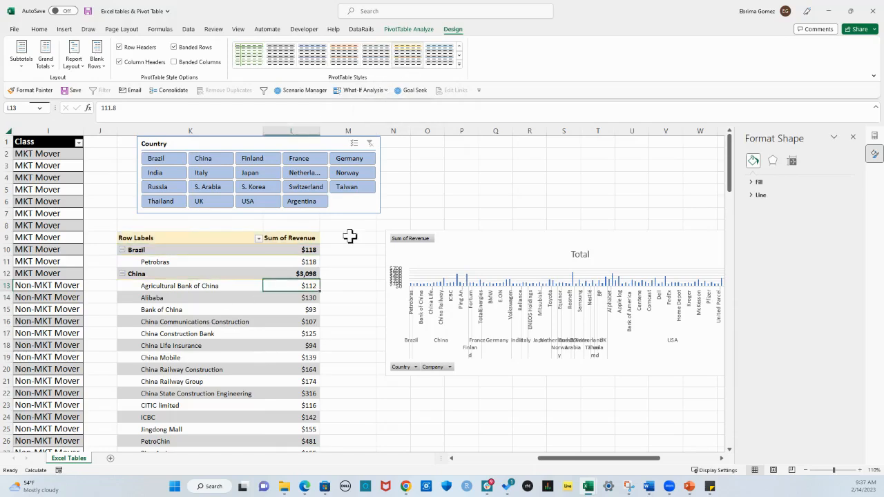
left_click(446, 57)
scroll(272, 326, "down", 9)
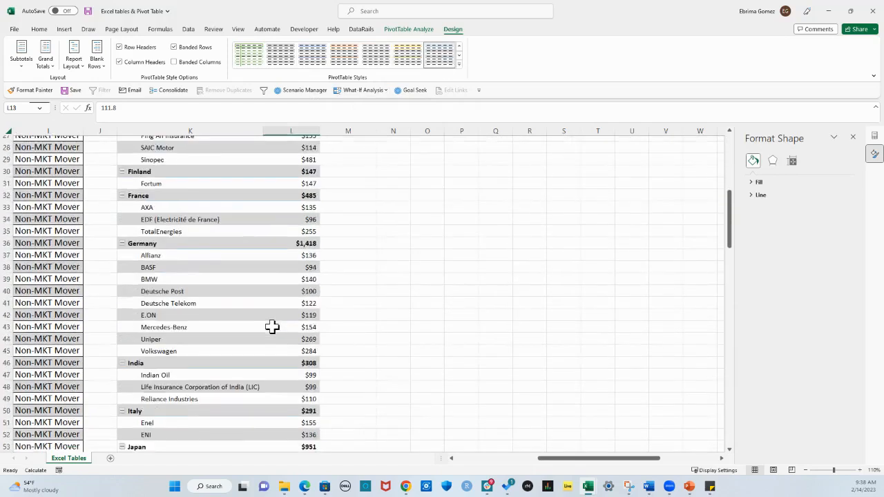
scroll(272, 326, "up", 9)
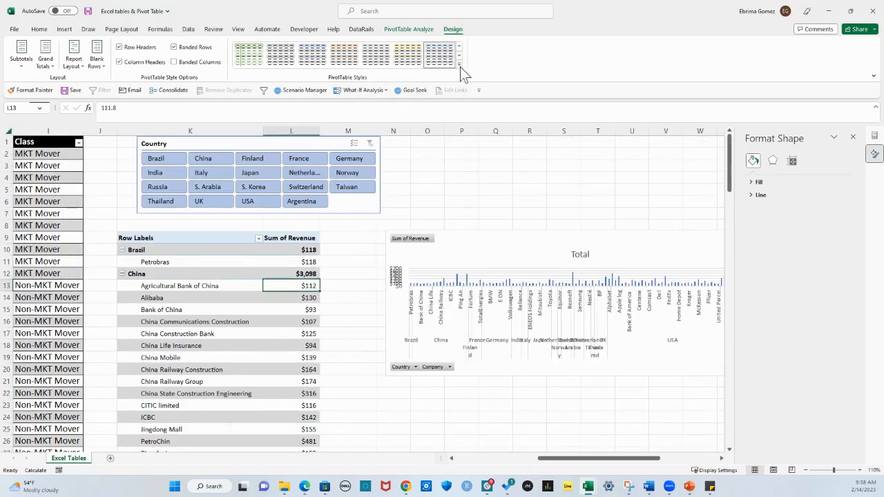
Apply the first grey style of the Medium group to the PivotTable and review its rows down to Argentina
left_click(460, 64)
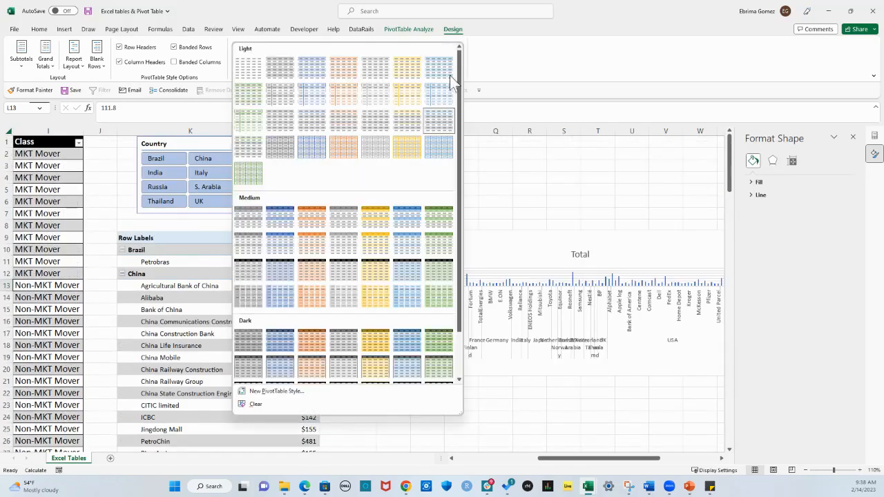
left_click(252, 222)
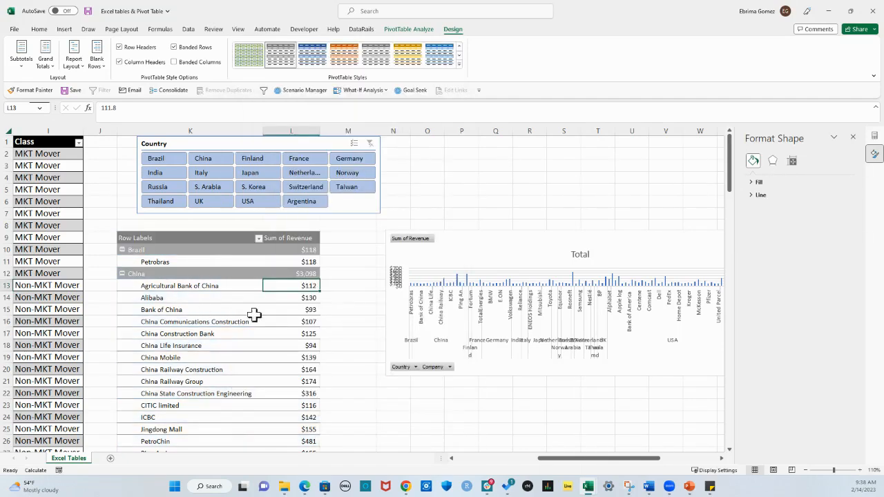
left_click(333, 313)
scroll(332, 312, "down", 13)
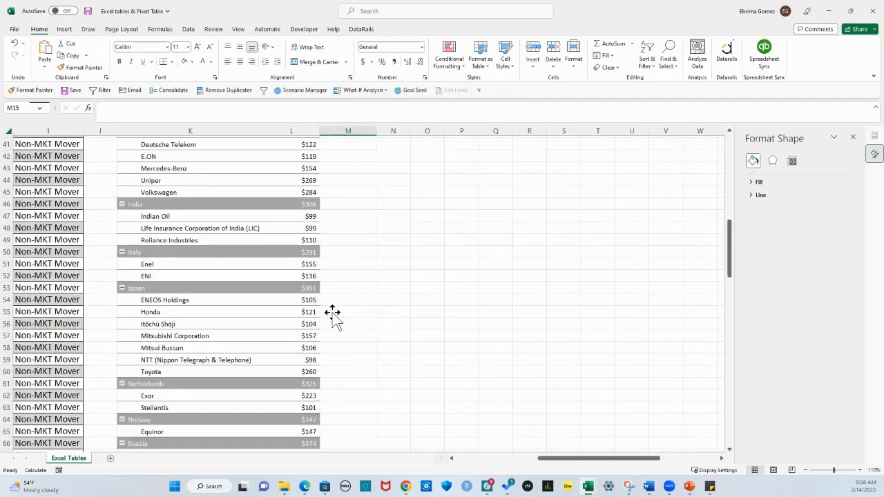
scroll(333, 312, "down", 17)
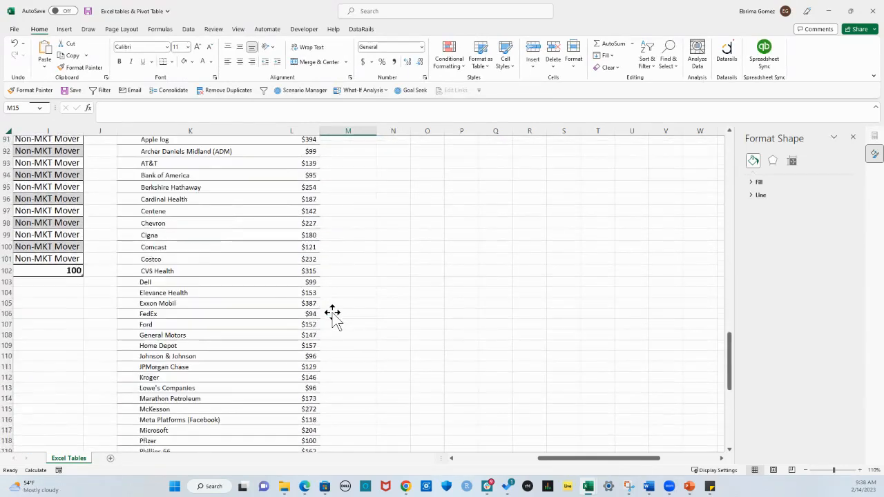
scroll(333, 316, "down", 6)
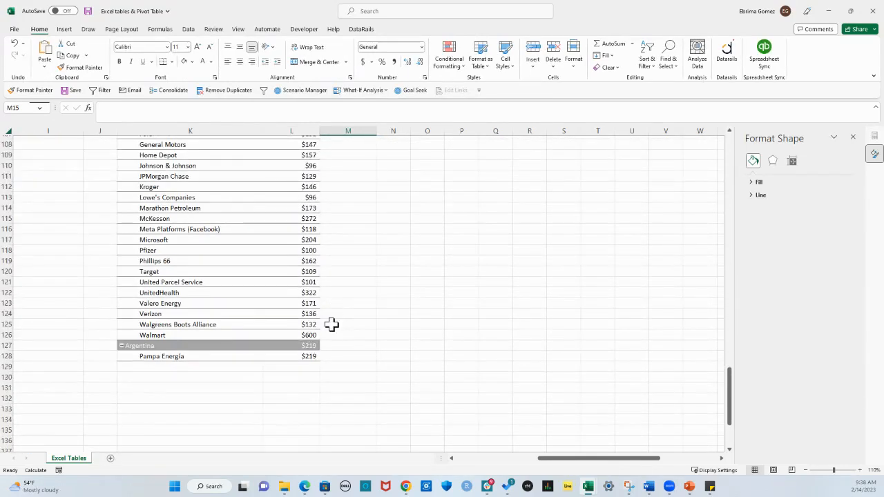
scroll(332, 324, "up", 20)
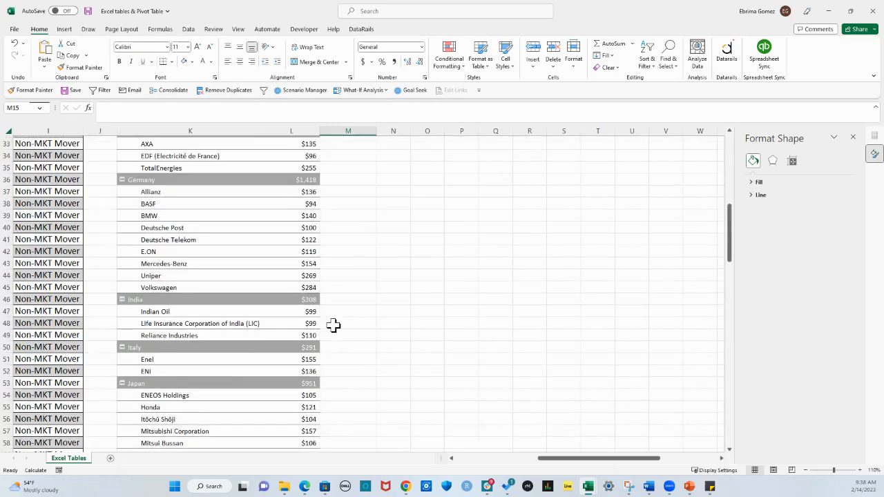
scroll(333, 324, "up", 4)
left_click(193, 234)
scroll(247, 248, "up", 7)
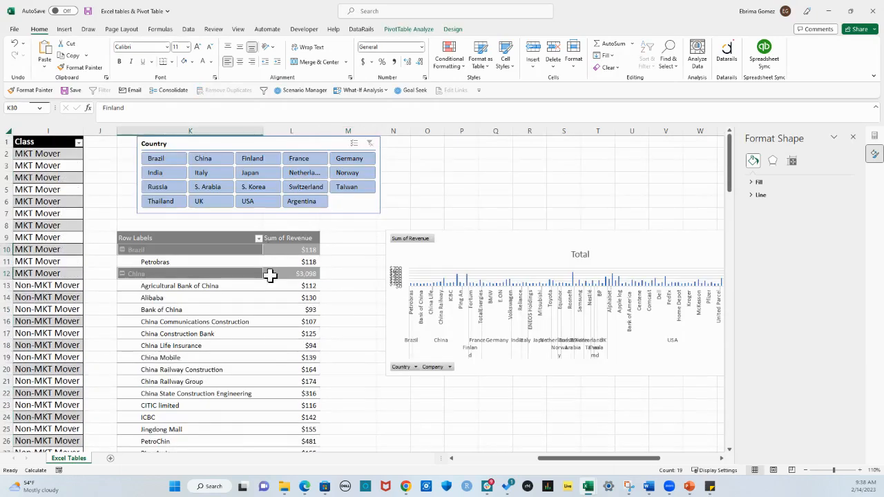
left_click(271, 344)
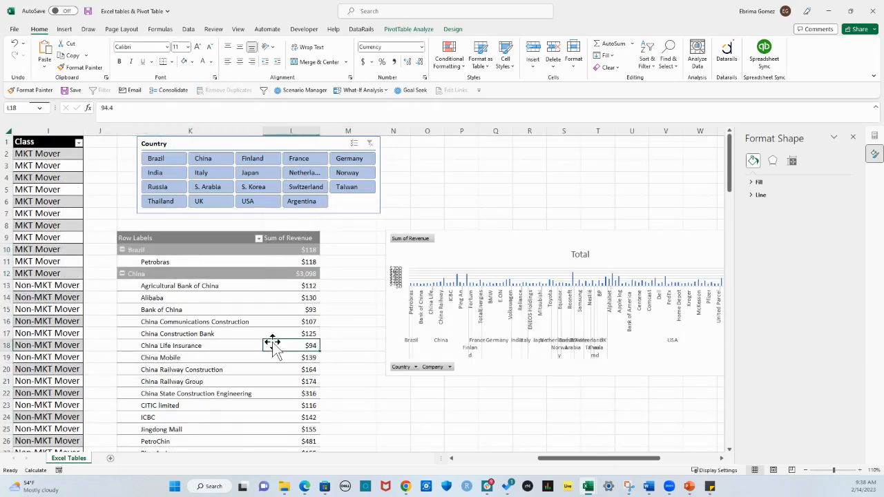
Filter the PivotTable and PivotChart to USA with the Country slicer and select the slicer
left_click(455, 234)
left_click(249, 201)
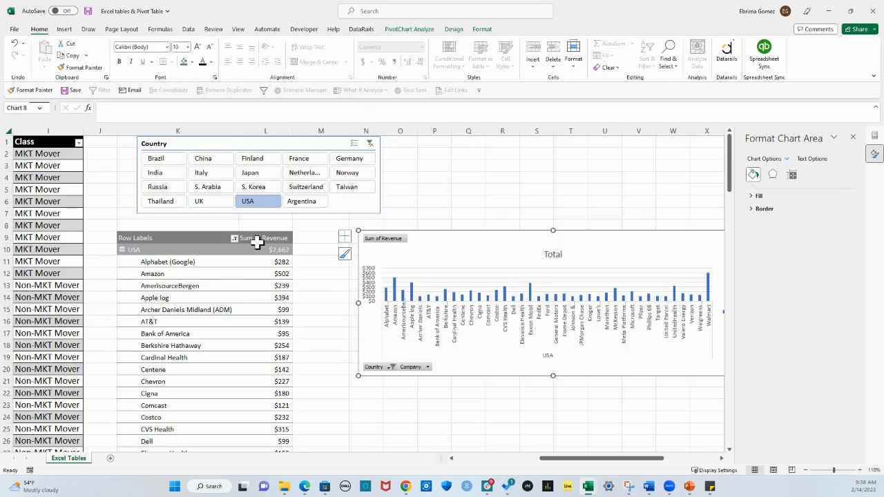
left_click(228, 213)
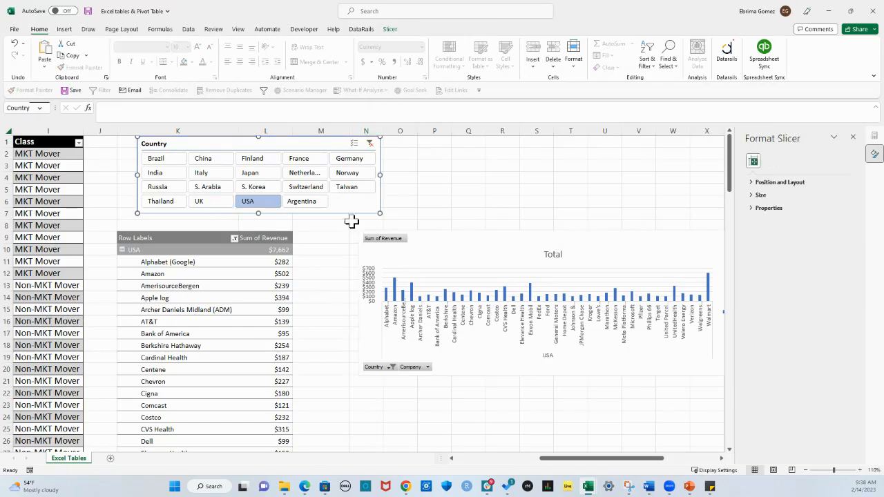